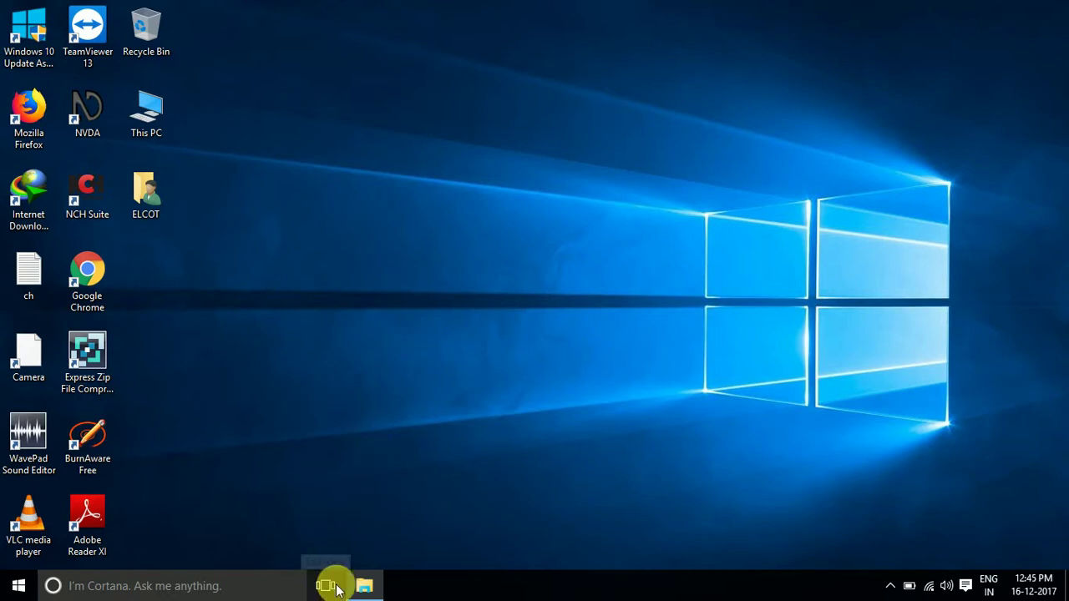
# - Check the free space on the drives in This PC and minimize the window
pyautogui.click(365, 588)
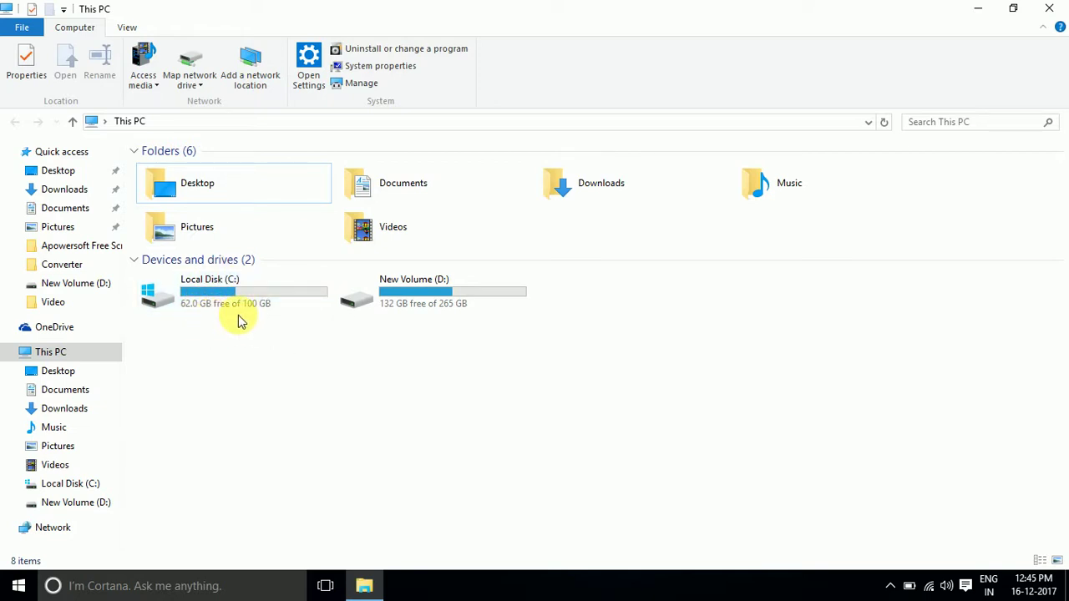
pyautogui.moveTo(206, 304)
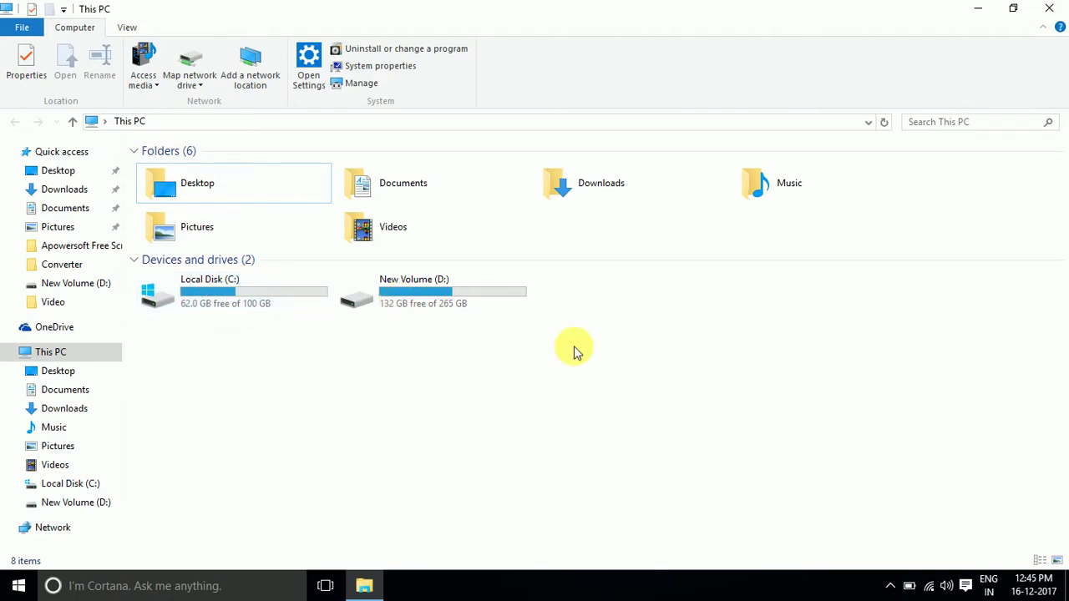
pyautogui.click(966, 8)
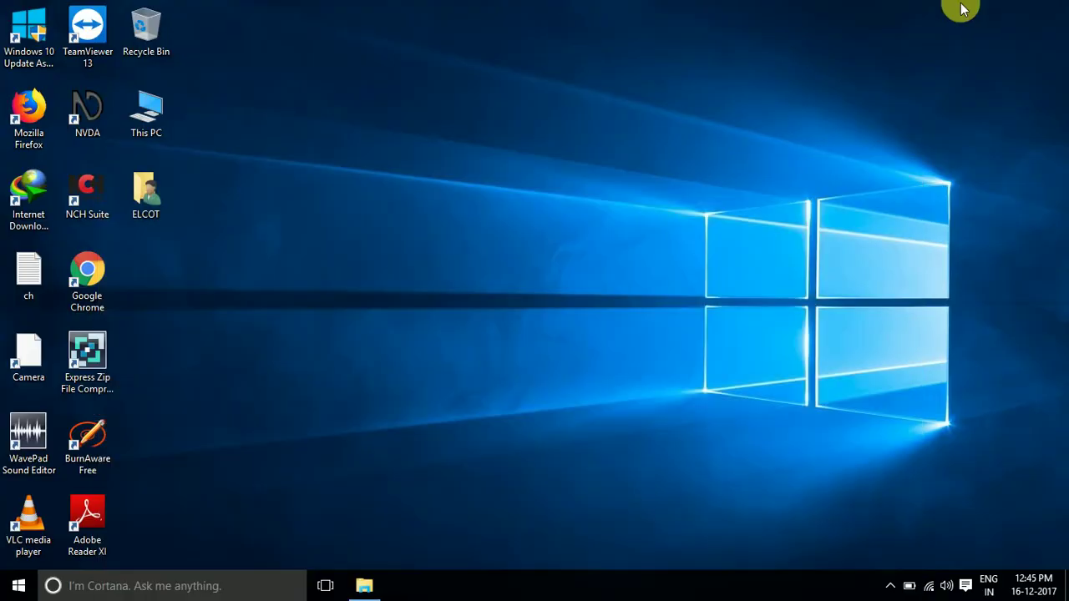
# - Refresh the desktop and open the Windows Temp folder by running the command temp
pyautogui.rightClick(451, 164)
pyautogui.click(493, 231)
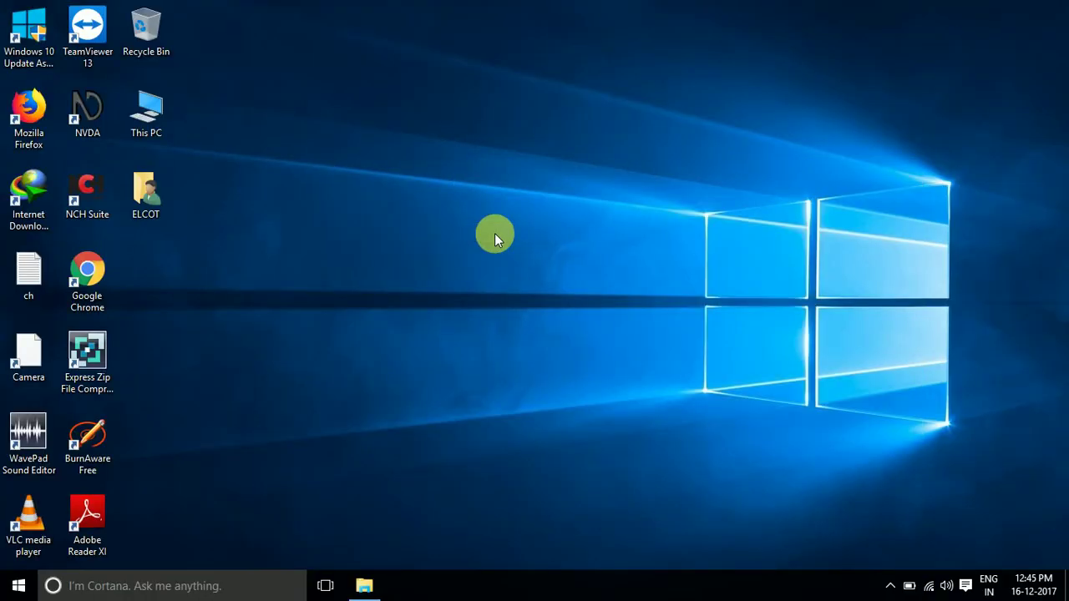
pyautogui.press('super+r')
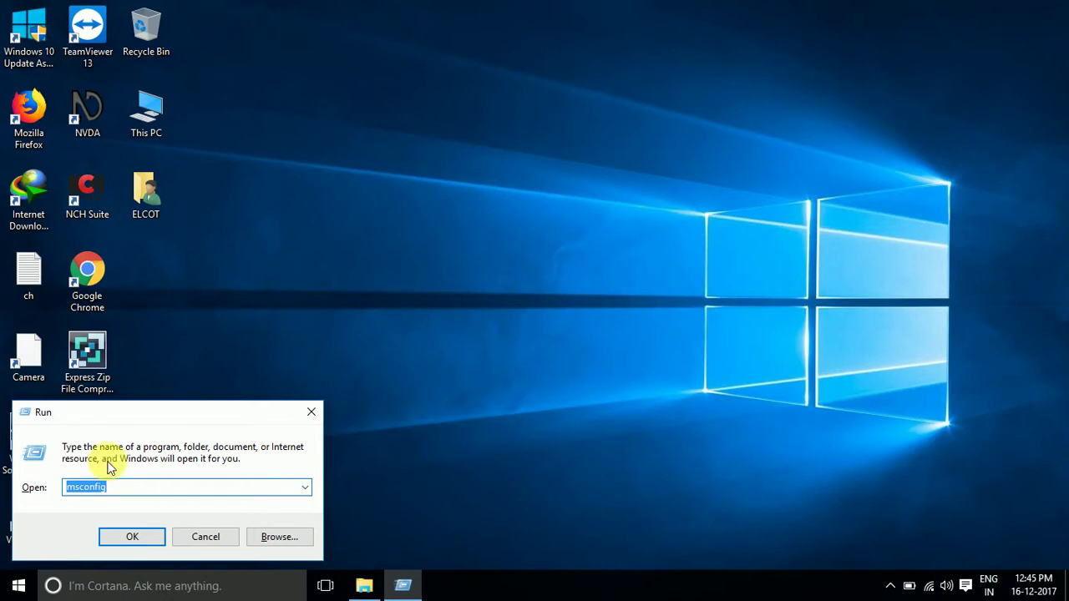
pyautogui.write('te')
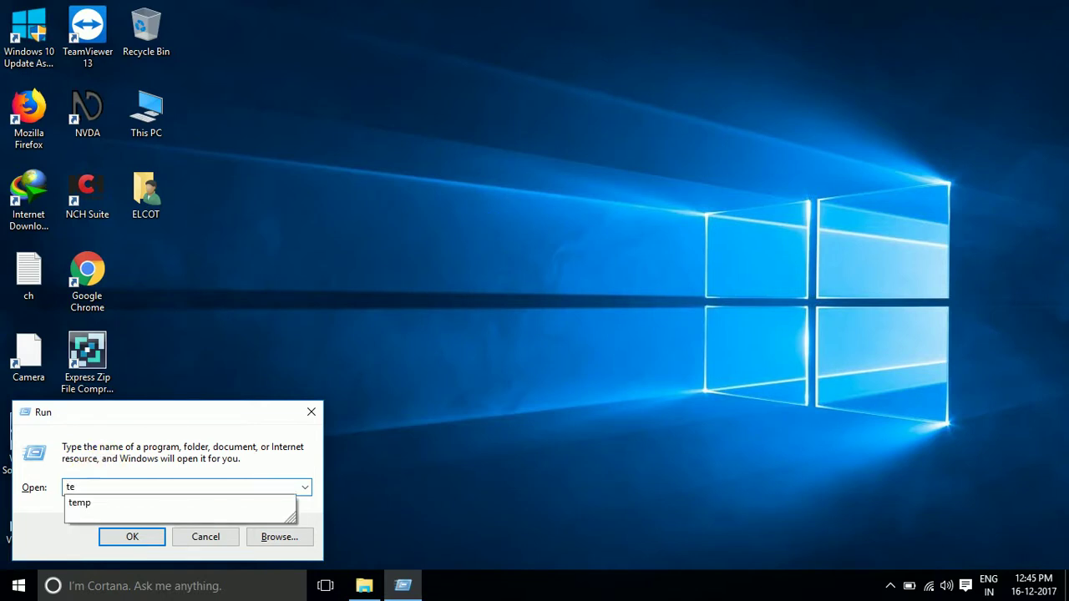
pyautogui.write('mp')
pyautogui.click(87, 483)
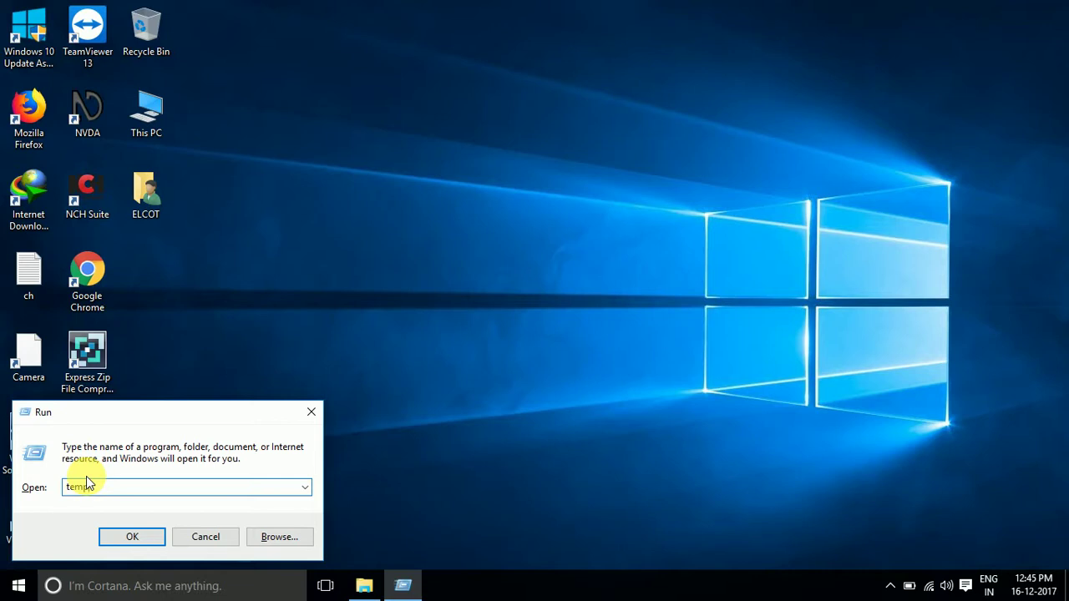
pyautogui.click(119, 537)
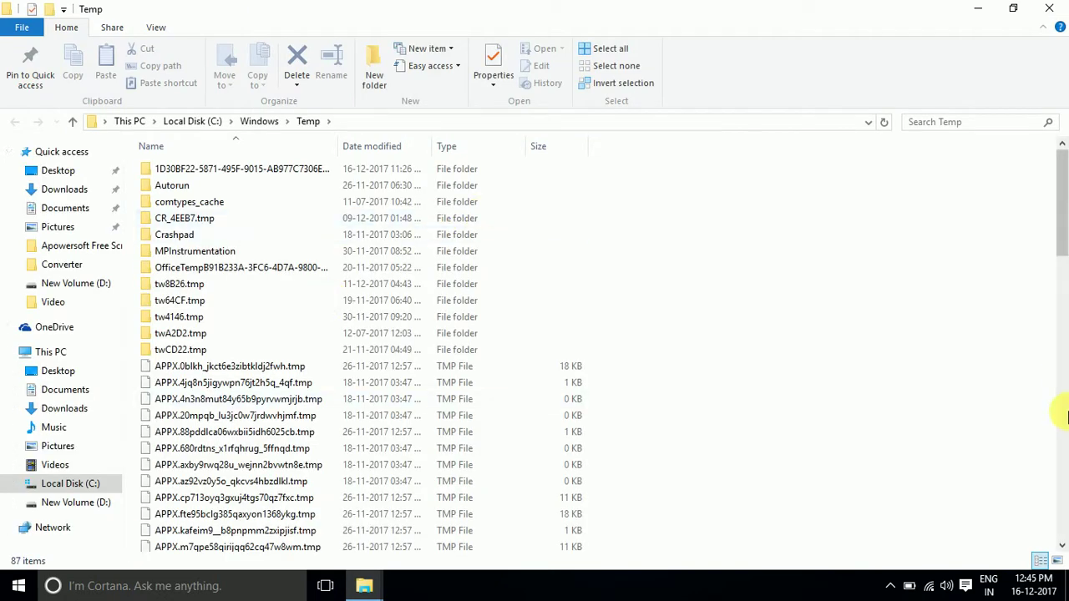
# - Look through the files in the Windows Temp folder and select all of its items
pyautogui.click(1062, 413)
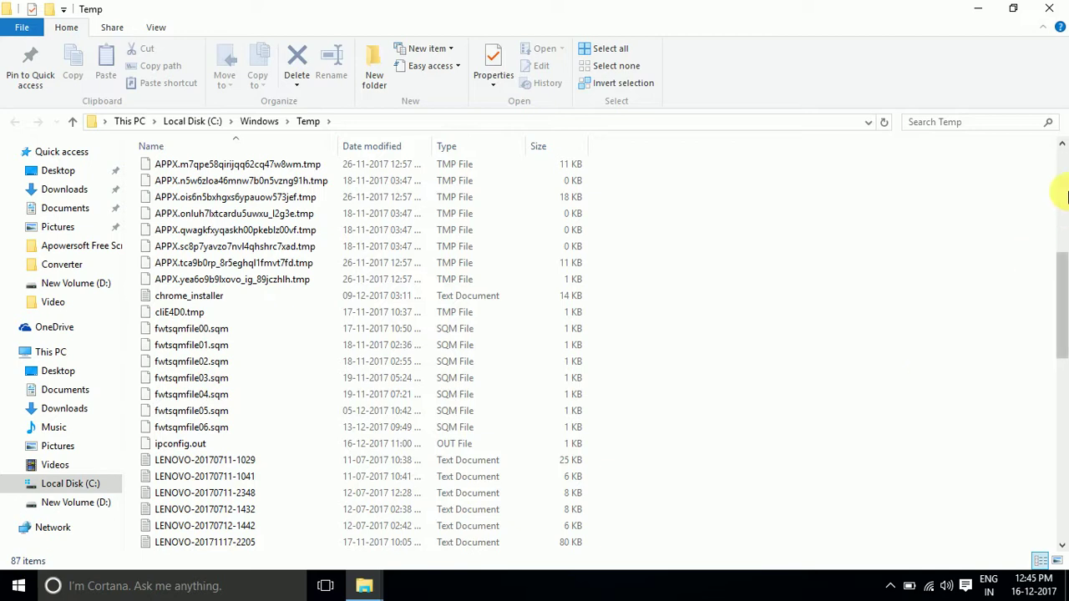
pyautogui.click(1065, 196)
pyautogui.click(1065, 329)
pyautogui.click(1067, 420)
pyautogui.click(1057, 242)
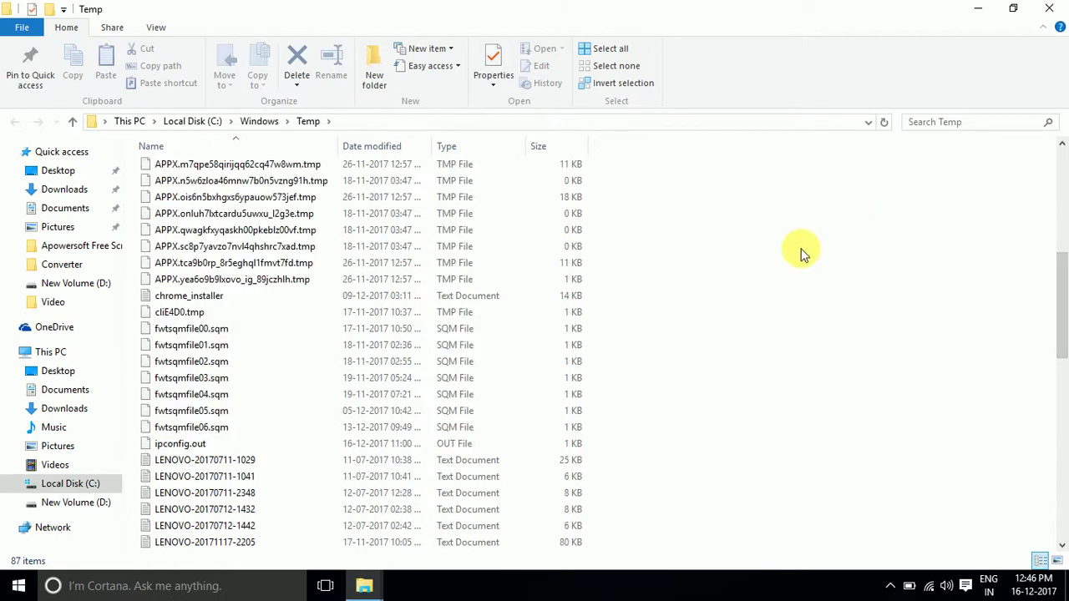
pyautogui.hotkey('ctrl', 'a')
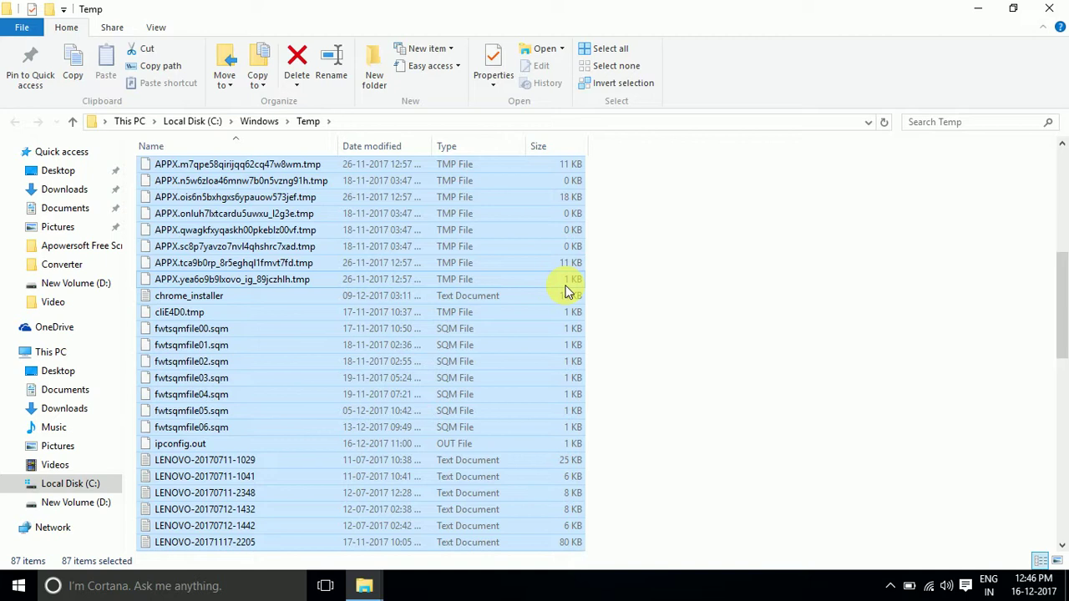
pyautogui.press('Delete')
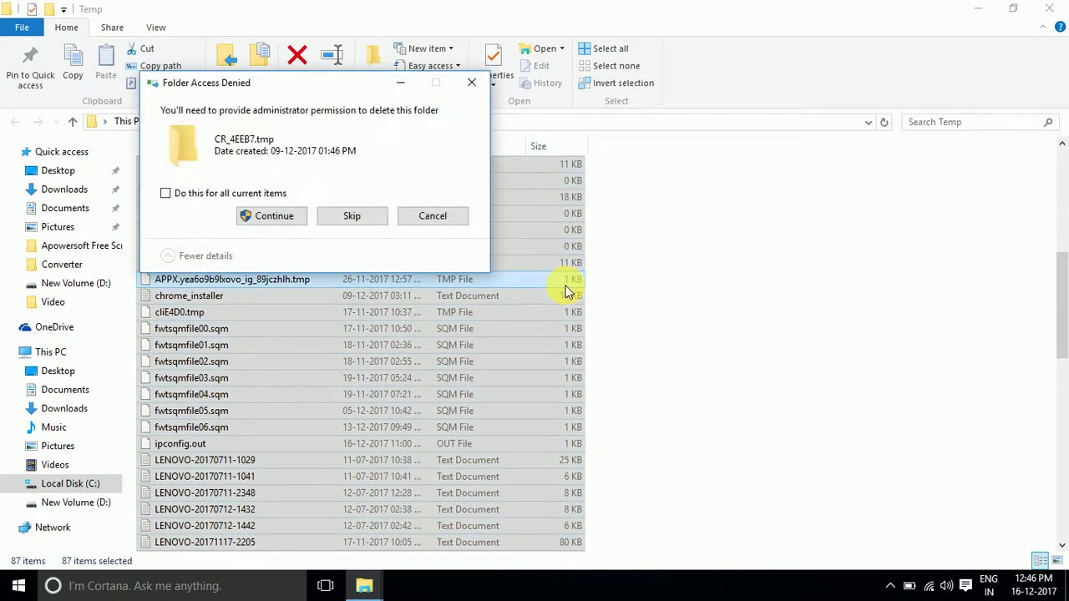
pyautogui.click(192, 194)
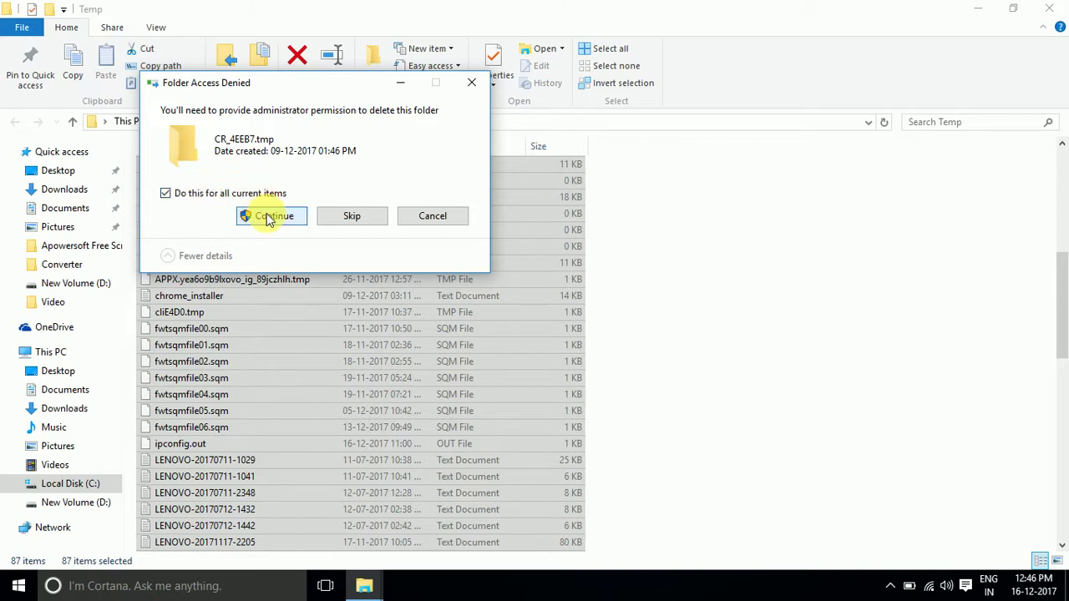
pyautogui.press('Escape')
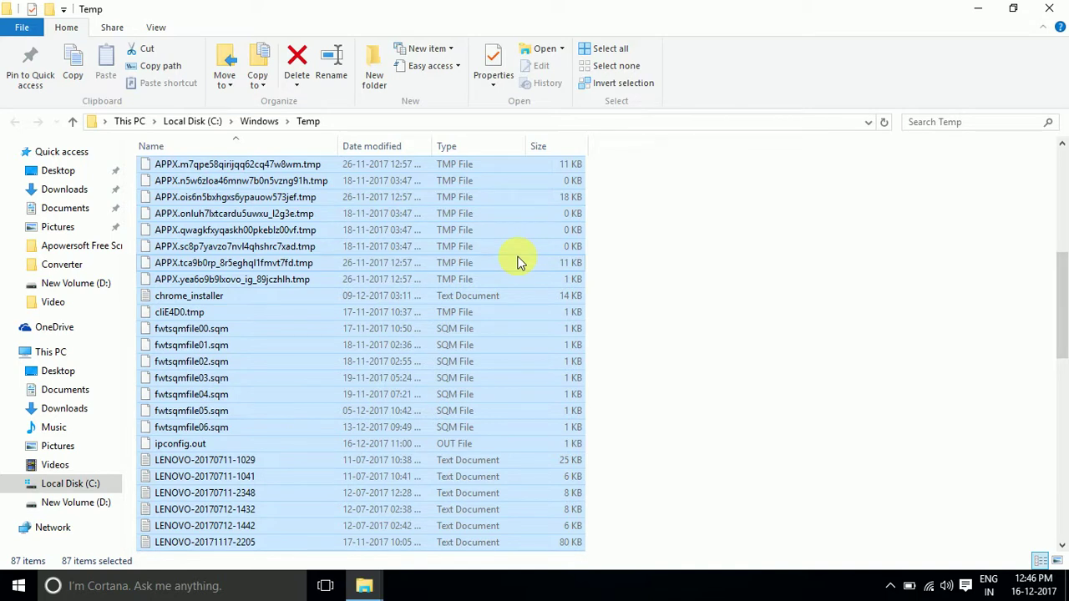
# - Permanently delete the selected Windows Temp items, granting administrator permission for all current items, and close the folder window
pyautogui.hotkey('shift', 'Delete')
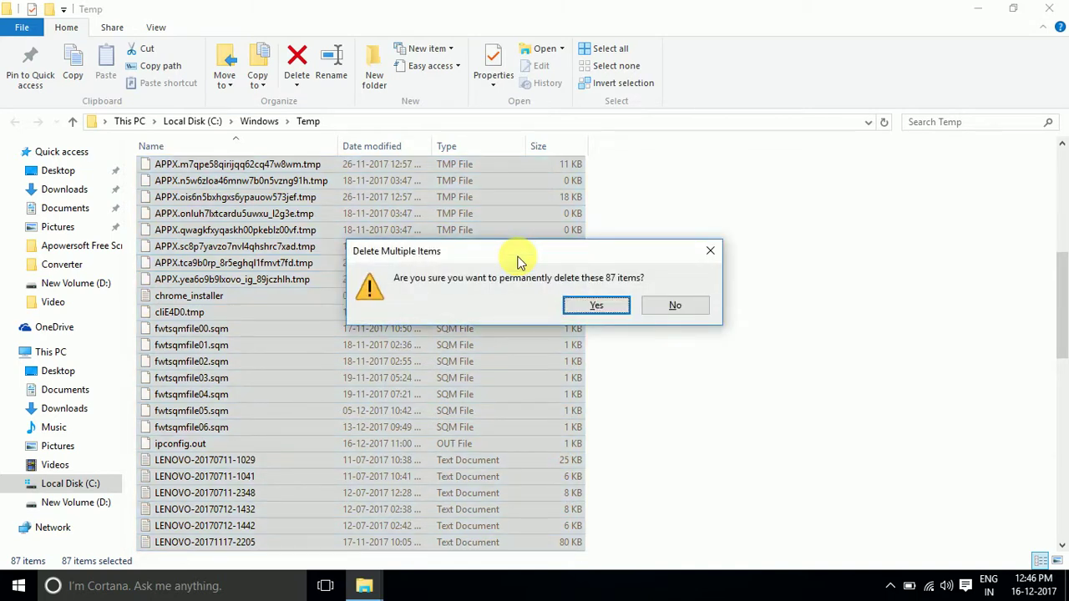
pyautogui.press('Return')
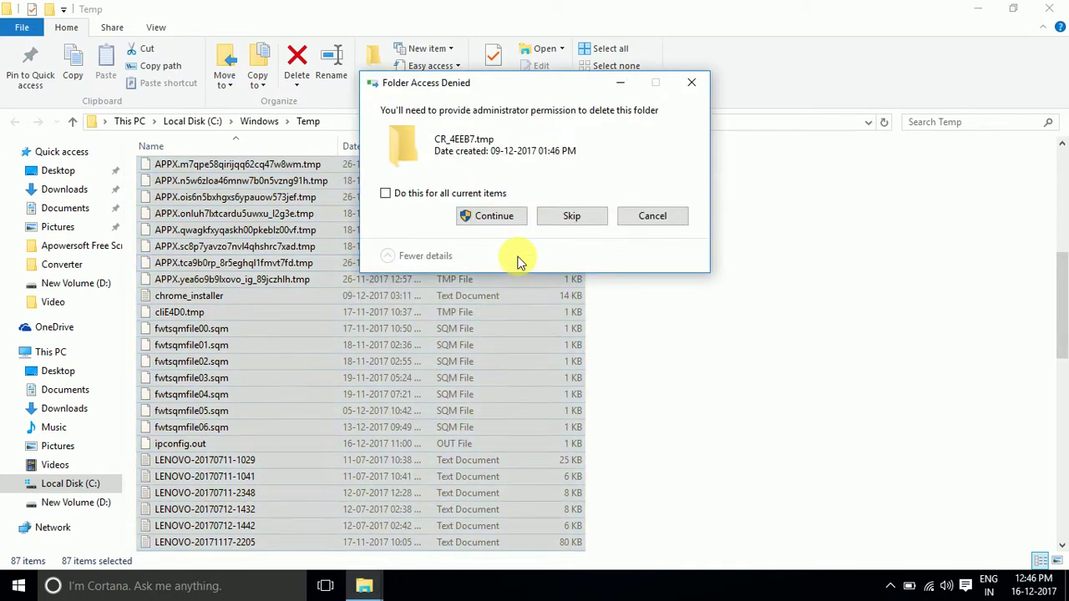
pyautogui.click(458, 194)
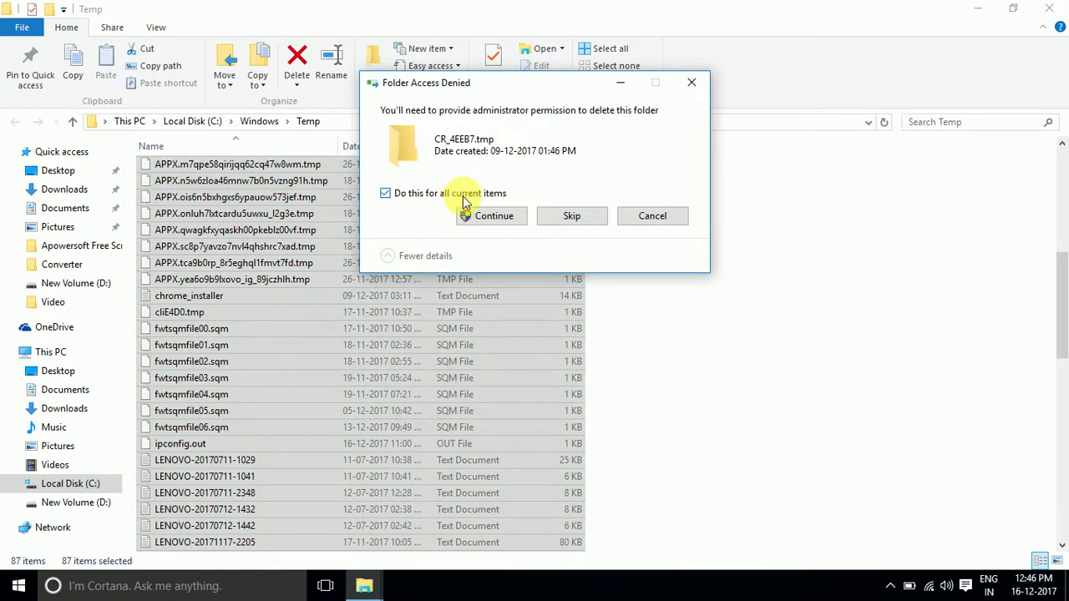
pyautogui.click(491, 216)
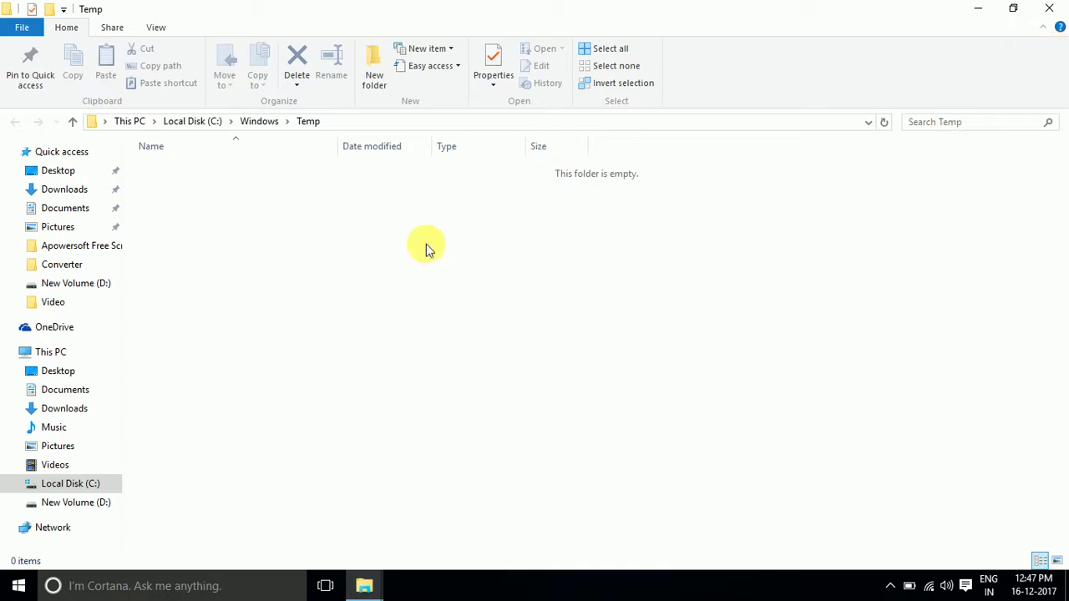
pyautogui.click(1059, 7)
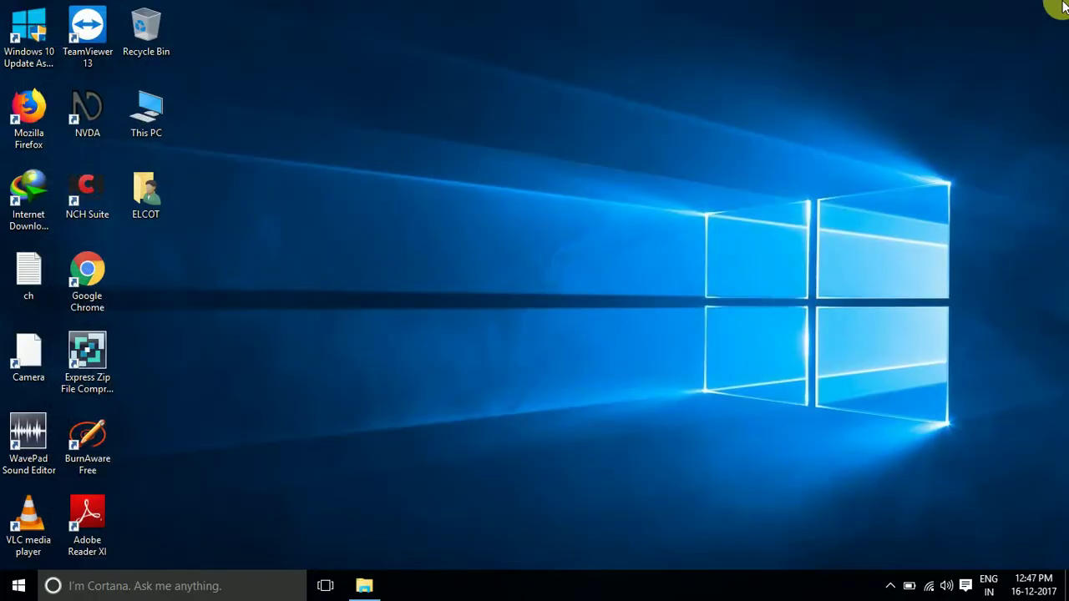
# - Refresh the desktop twice
pyautogui.rightClick(566, 236)
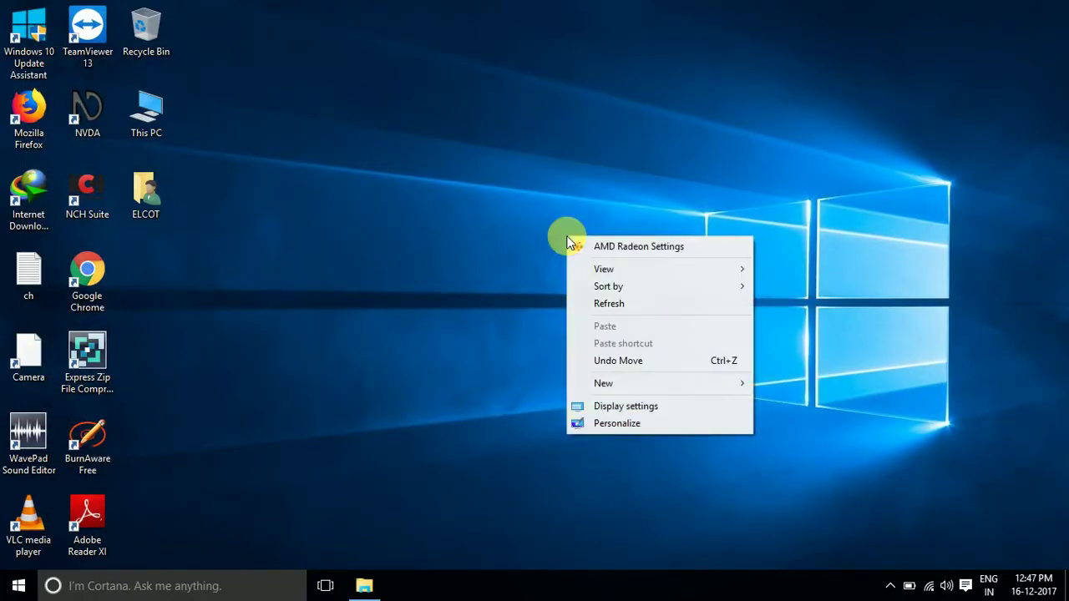
pyautogui.click(615, 305)
pyautogui.rightClick(616, 305)
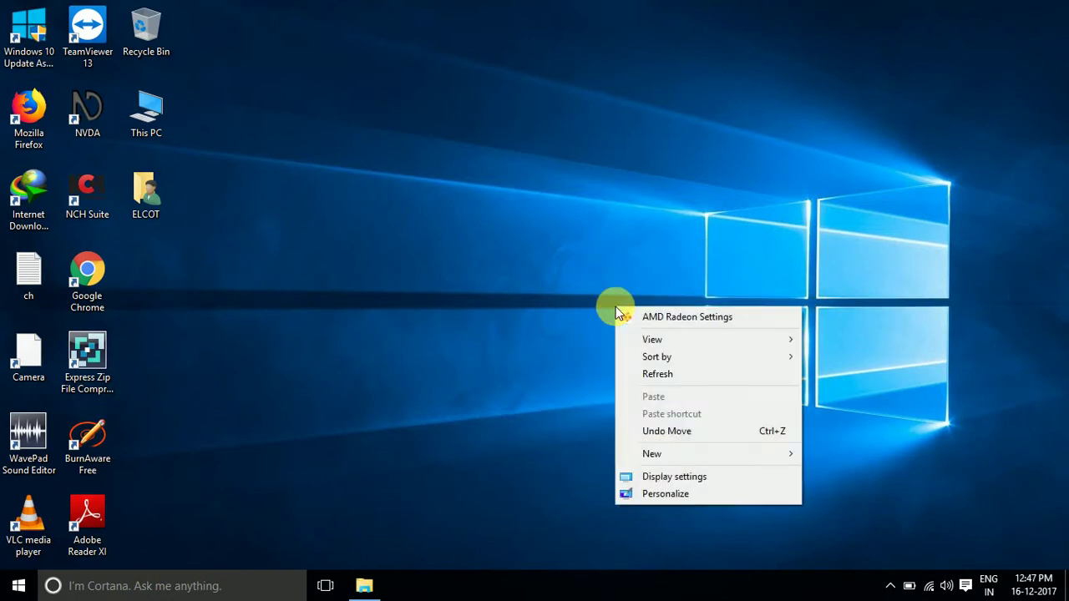
pyautogui.click(673, 372)
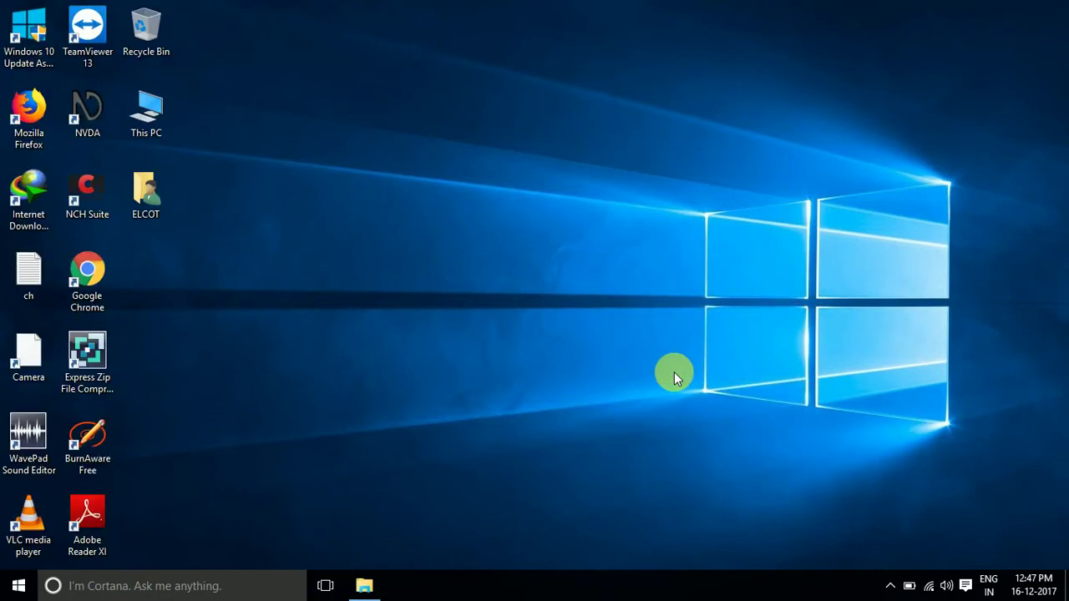
# - Open the user profile's temporary files folder by running the command %temp%
pyautogui.press('super+r')
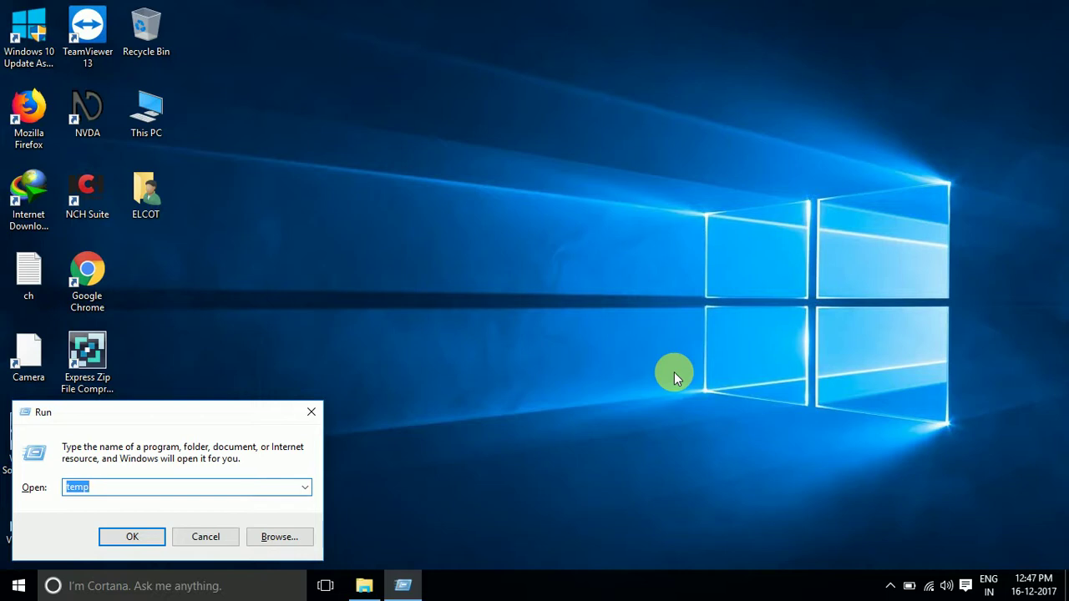
pyautogui.write('%')
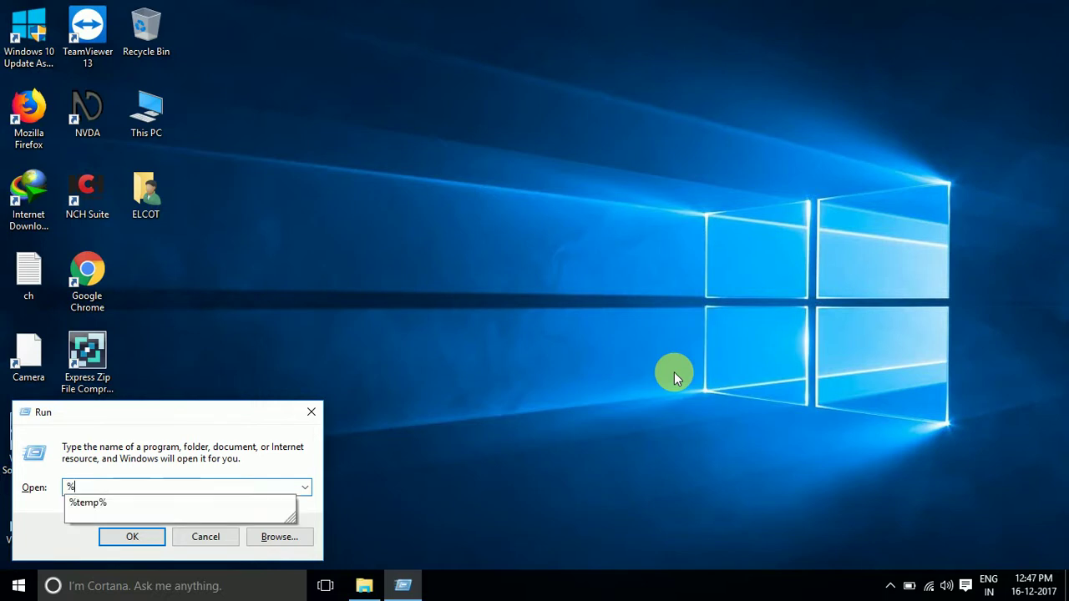
pyautogui.press('Down')
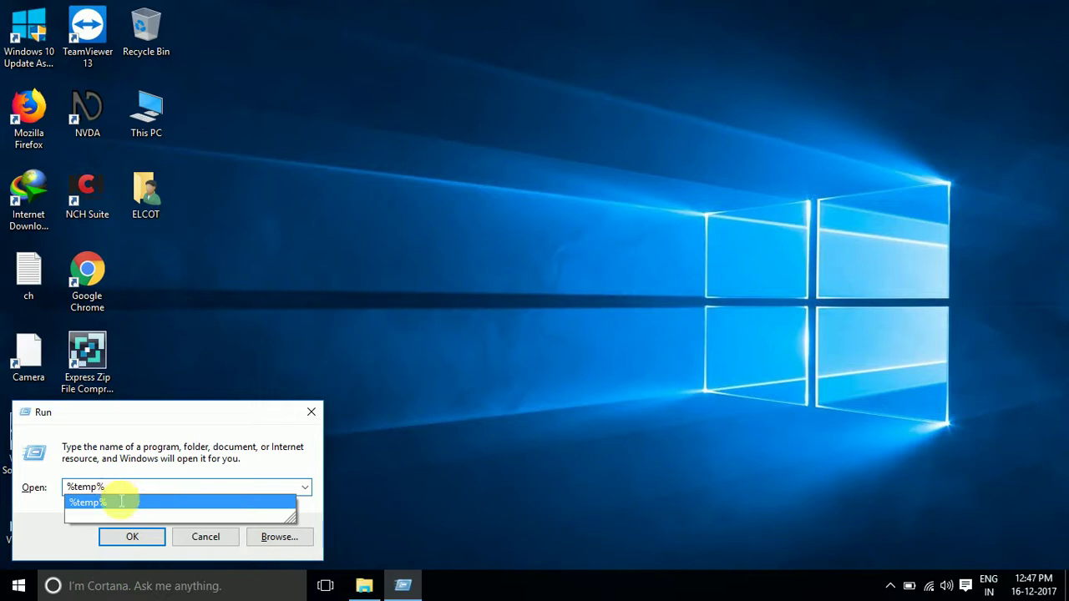
pyautogui.click(130, 536)
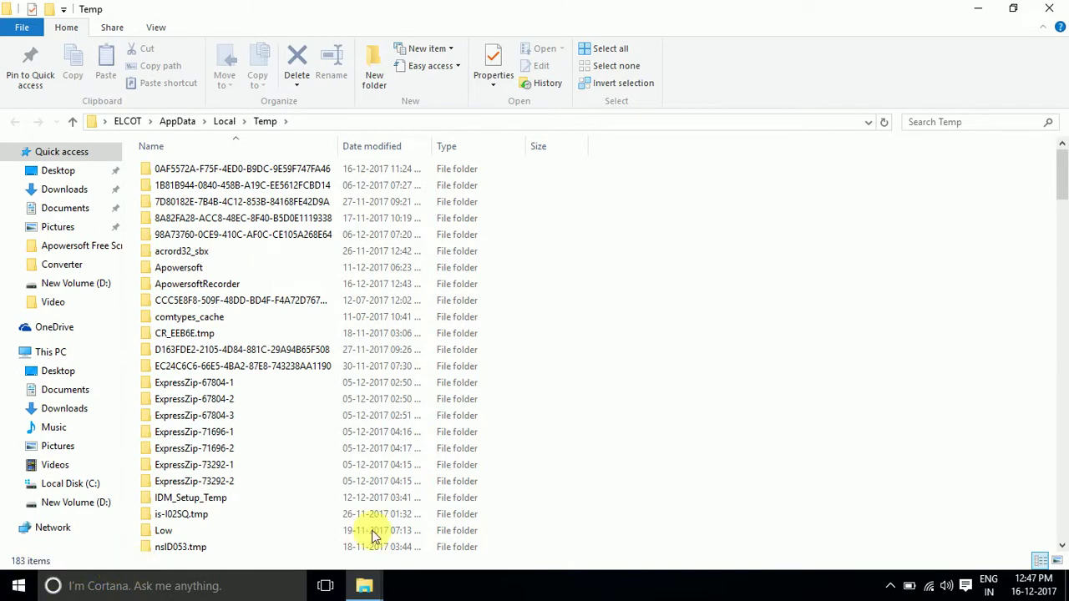
# - Permanently delete all items in the user's Temp folder, granting administrator permission for all current items
pyautogui.click(1061, 381)
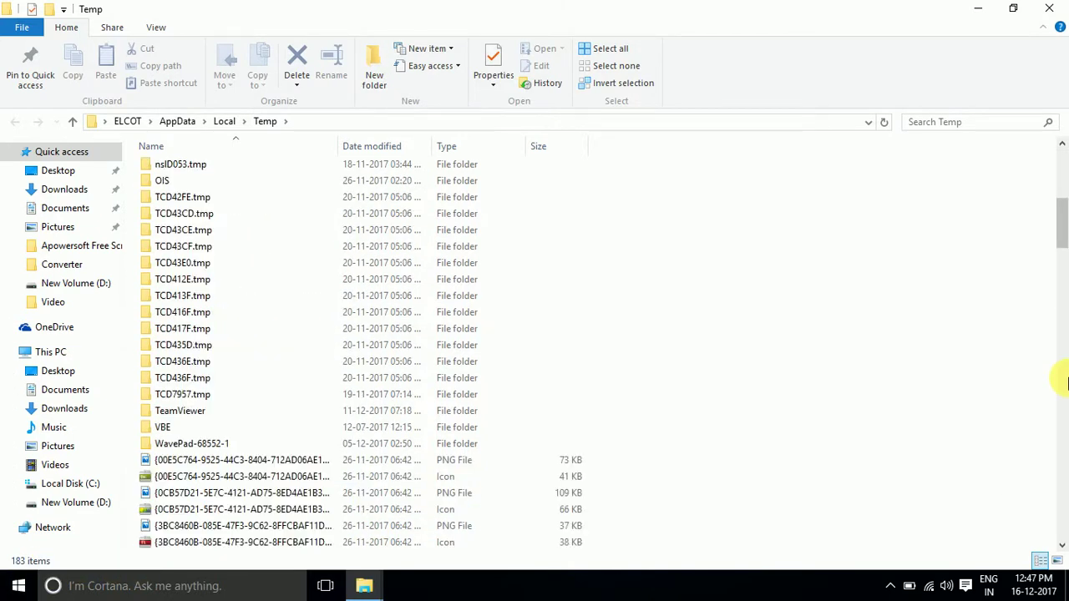
pyautogui.moveTo(1064, 382); pyautogui.dragTo(1057, 376)
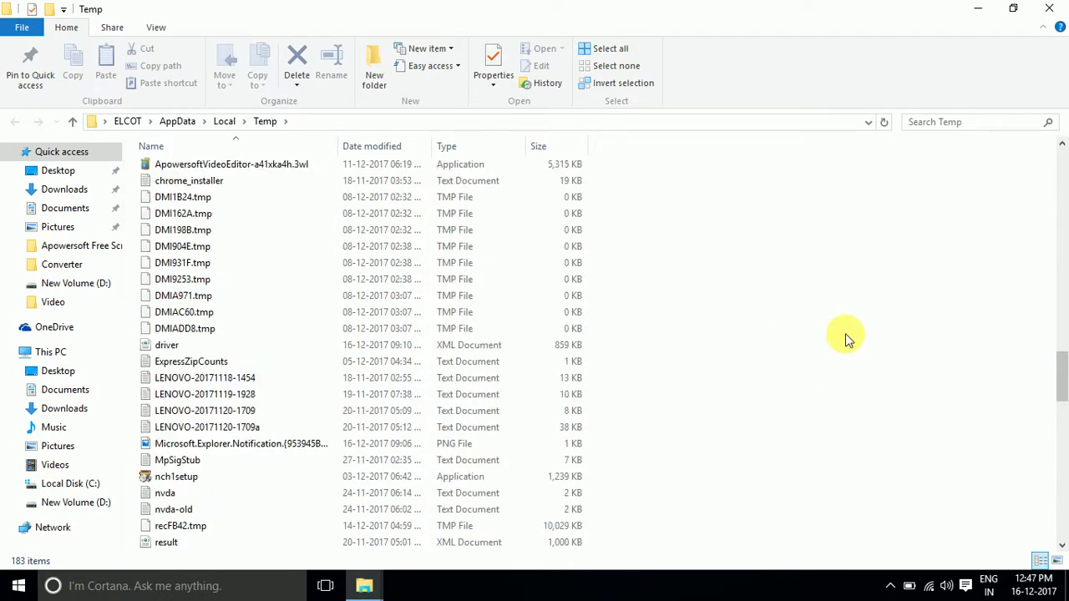
pyautogui.click(1060, 265)
pyautogui.click(1062, 382)
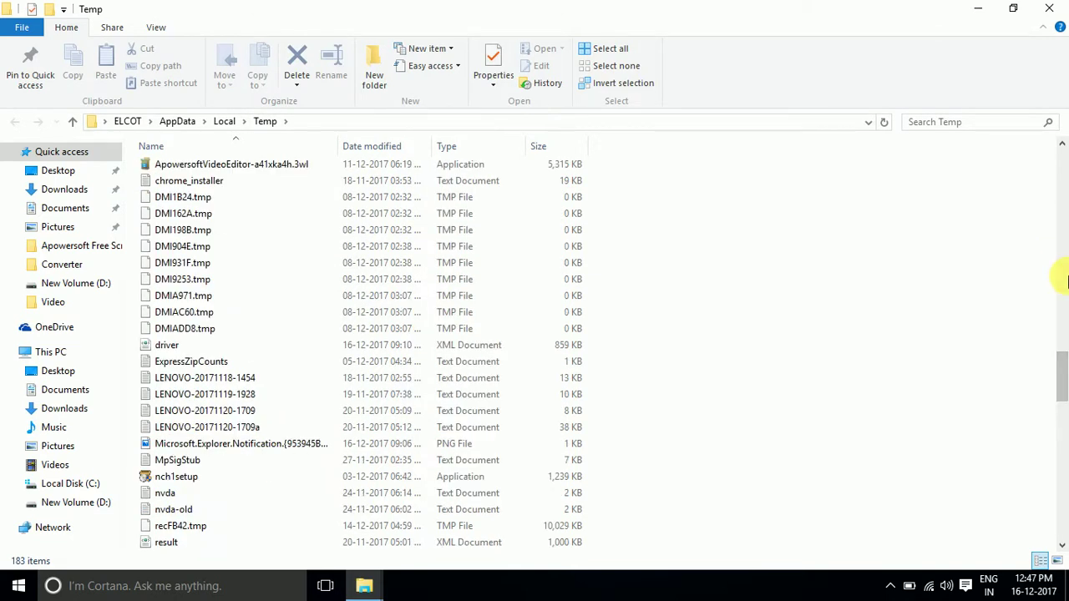
pyautogui.click(1063, 281)
pyautogui.hotkey('ctrl', 'a')
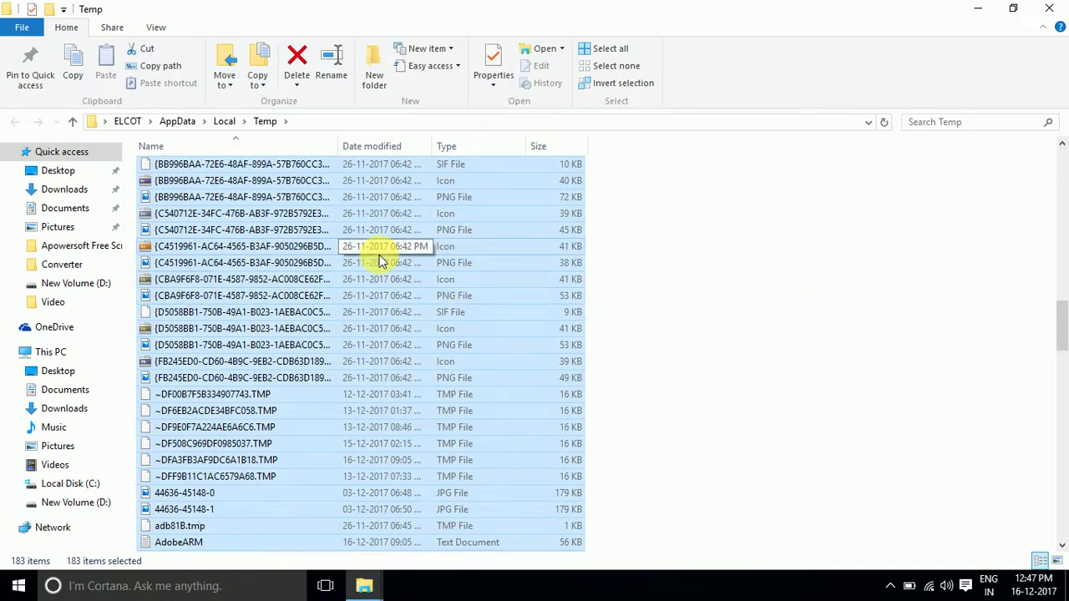
pyautogui.hotkey('shift', 'Delete')
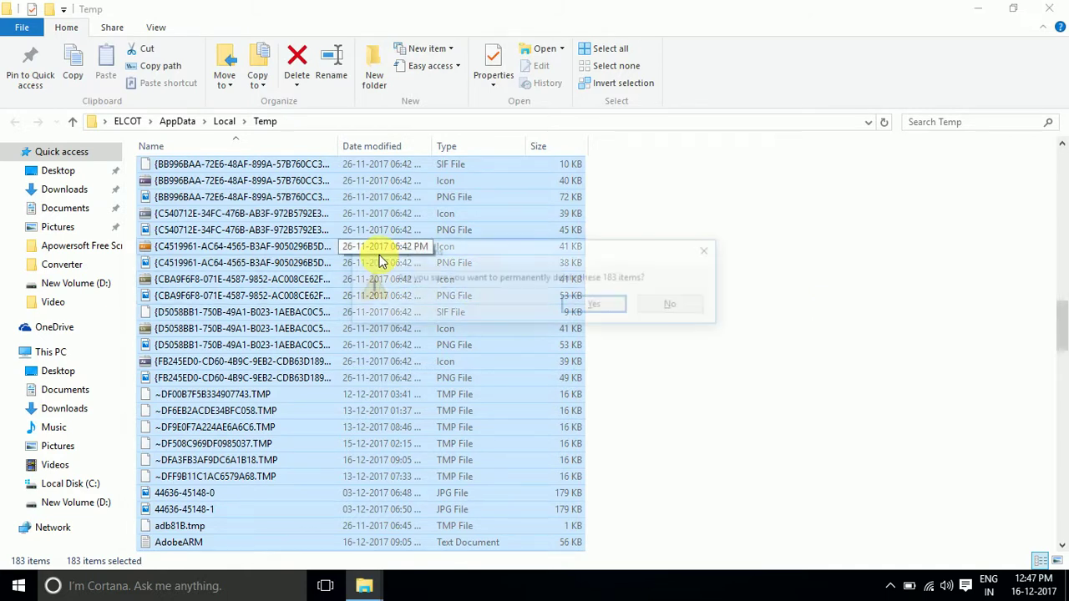
pyautogui.press('Return')
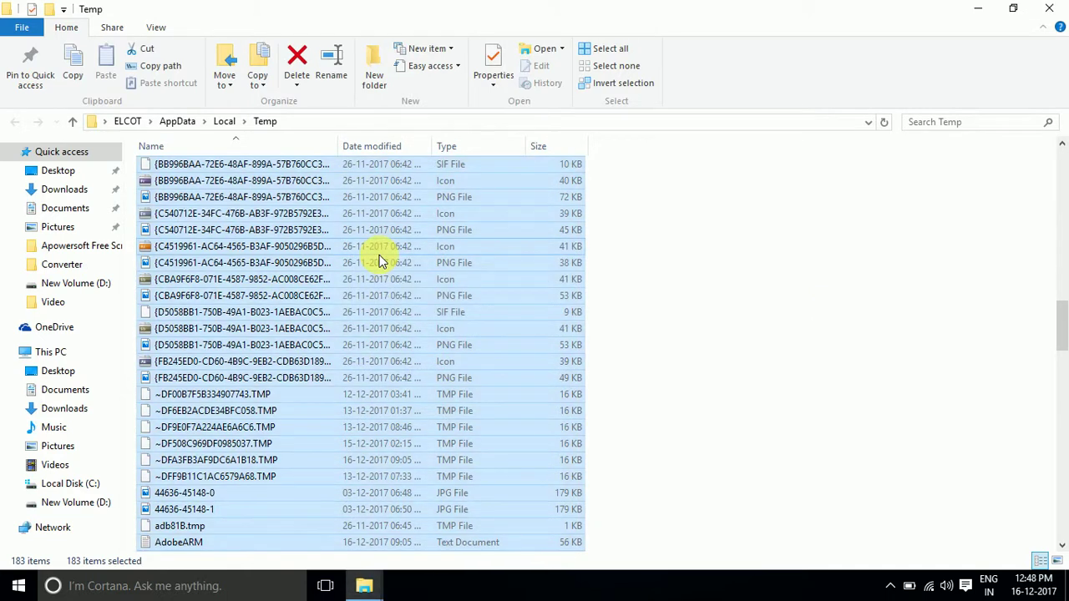
pyautogui.click(468, 195)
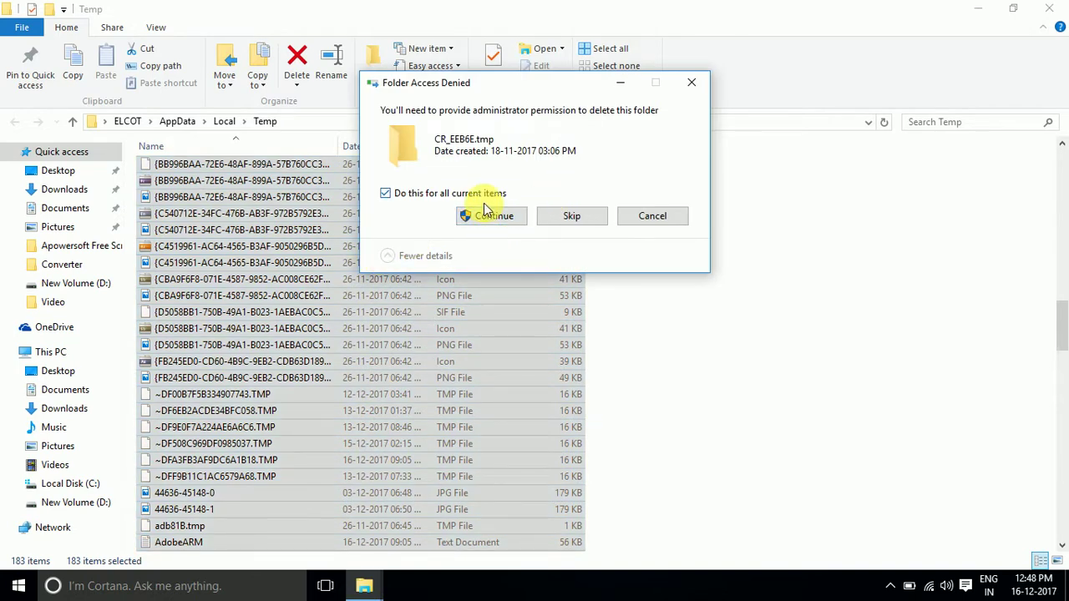
pyautogui.click(483, 215)
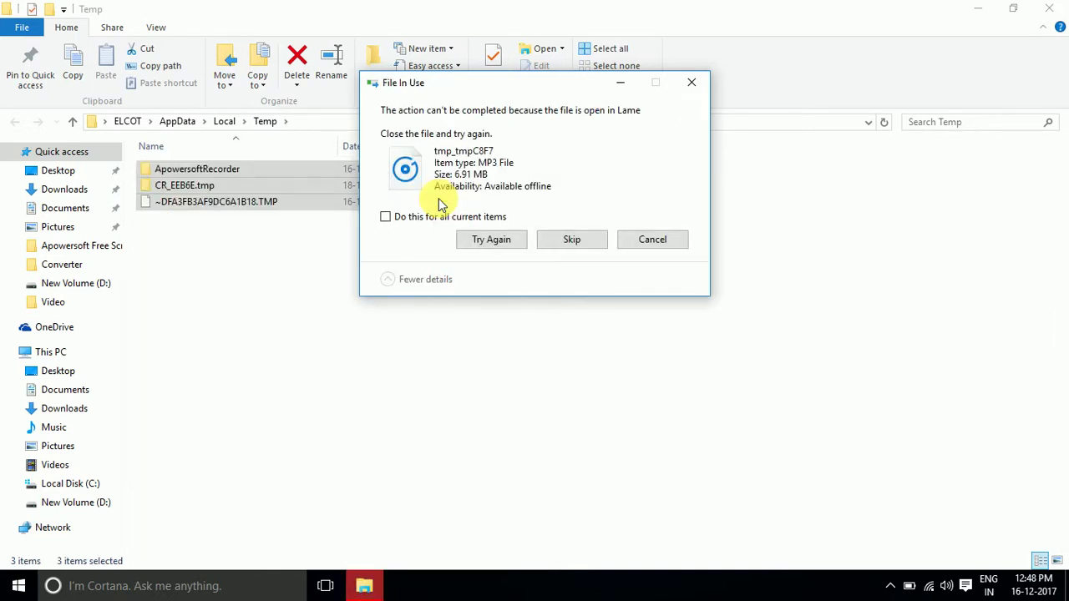
# - Retry deleting the in-use files for all current items, cancel the remaining deletion, and close the Temp folder window
pyautogui.click(434, 218)
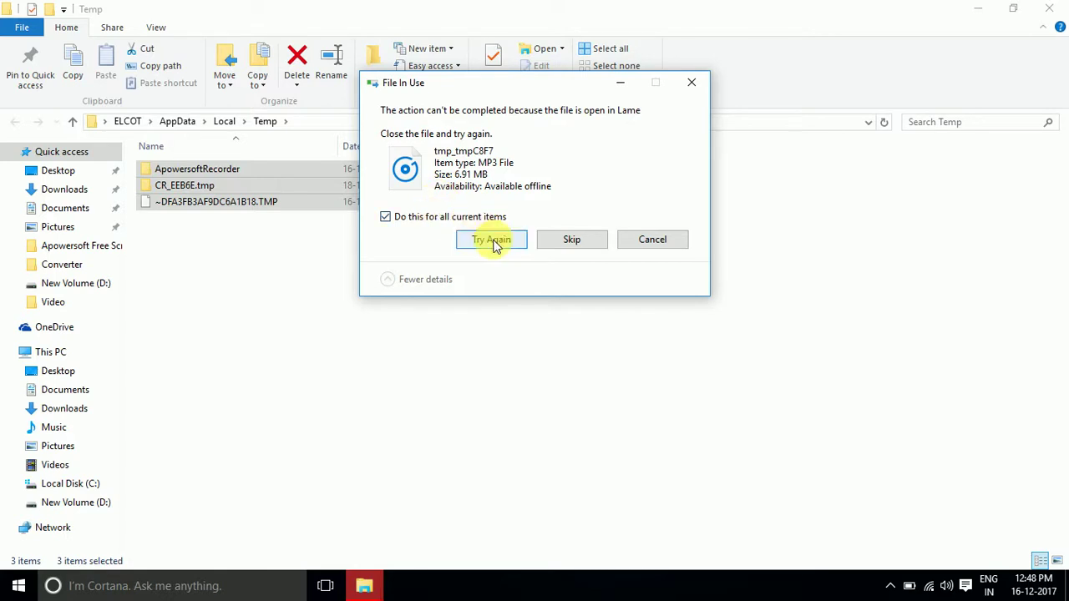
pyautogui.click(491, 240)
pyautogui.click(690, 84)
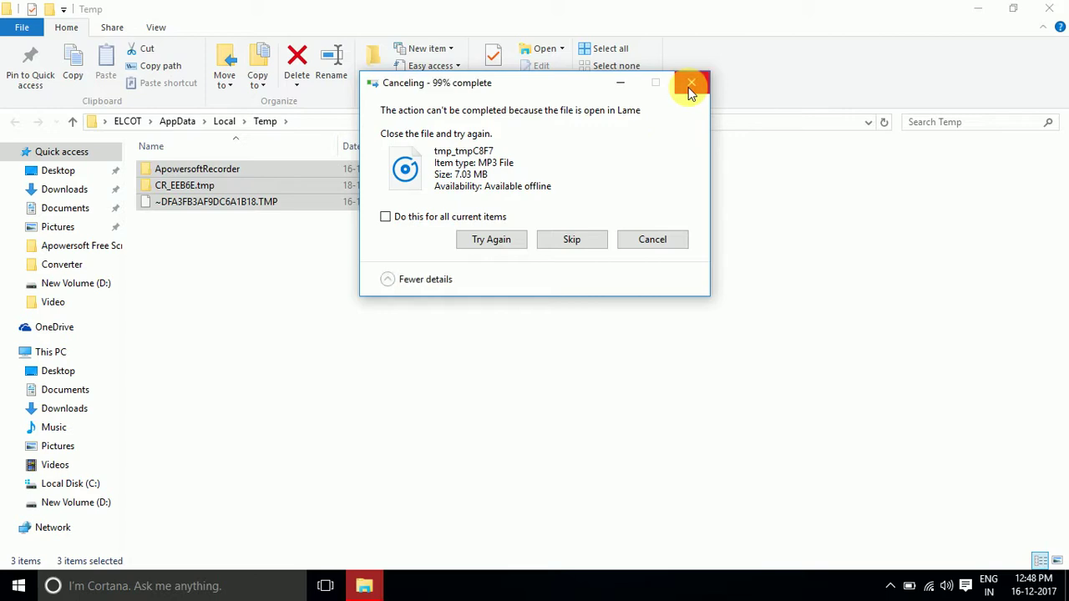
pyautogui.click(698, 87)
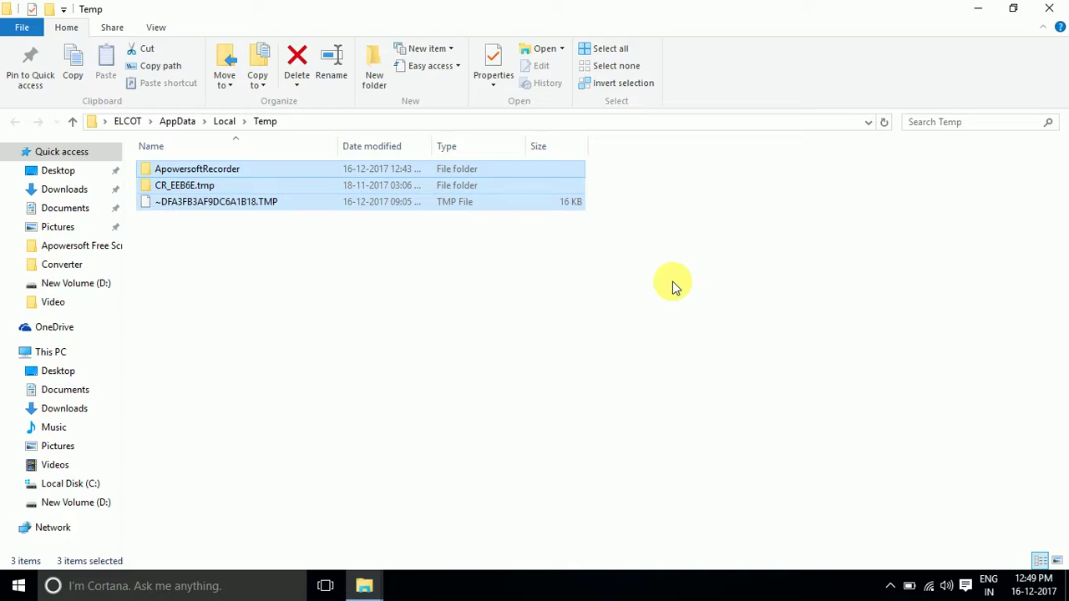
pyautogui.click(1054, 7)
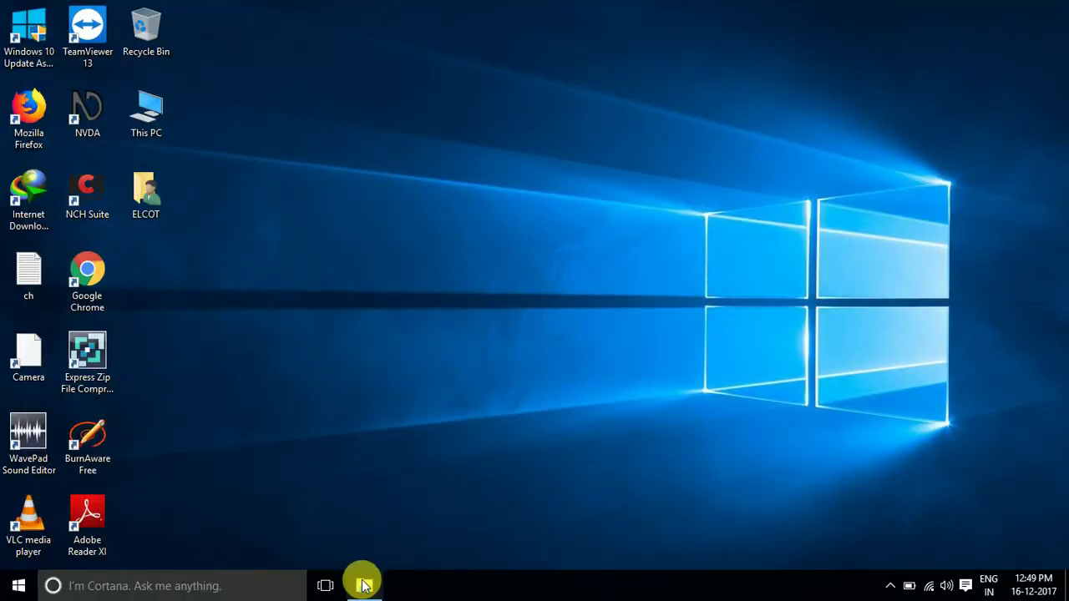
# - Check the free space on the local drives in This PC, close the window, and refresh the desktop
pyautogui.click(363, 588)
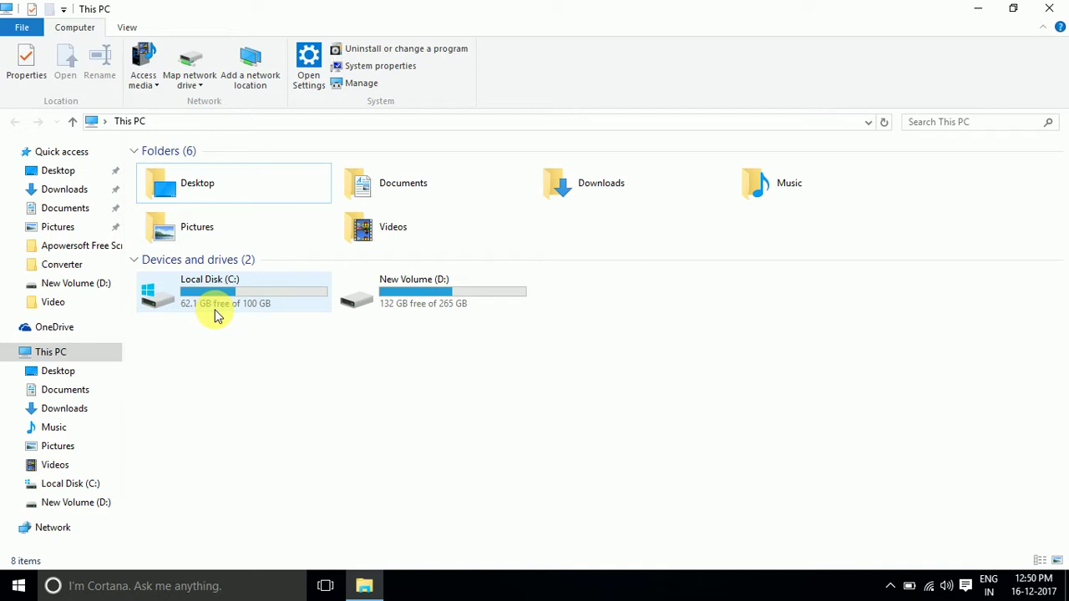
pyautogui.click(1048, 8)
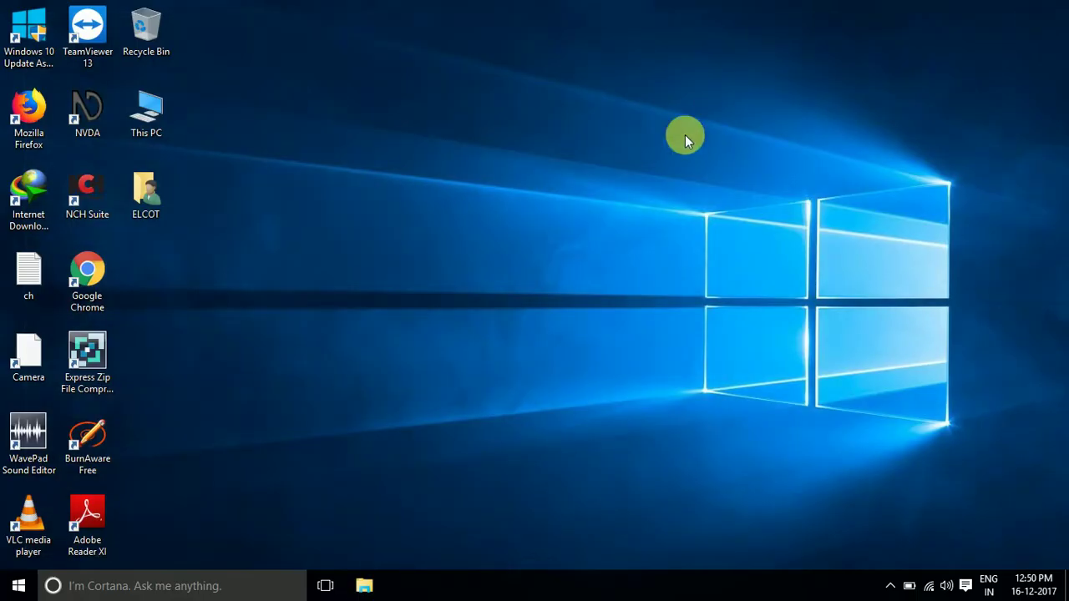
pyautogui.rightClick(666, 238)
pyautogui.click(723, 306)
# - Run the command temp to check what remains in the Windows Temp folder, and close the folder window
pyautogui.press('super+r')
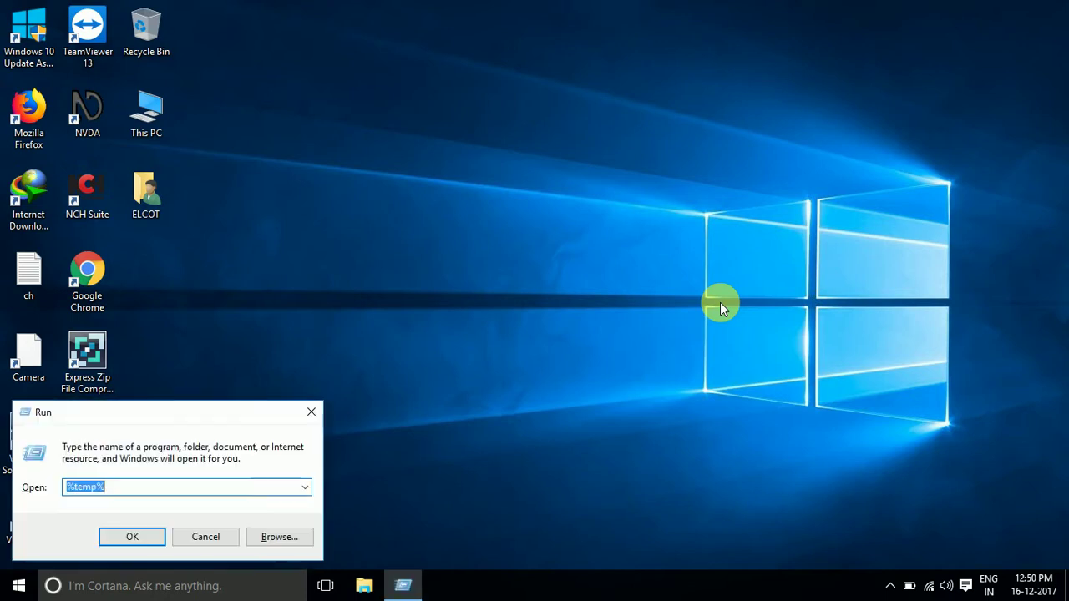
pyautogui.write('te')
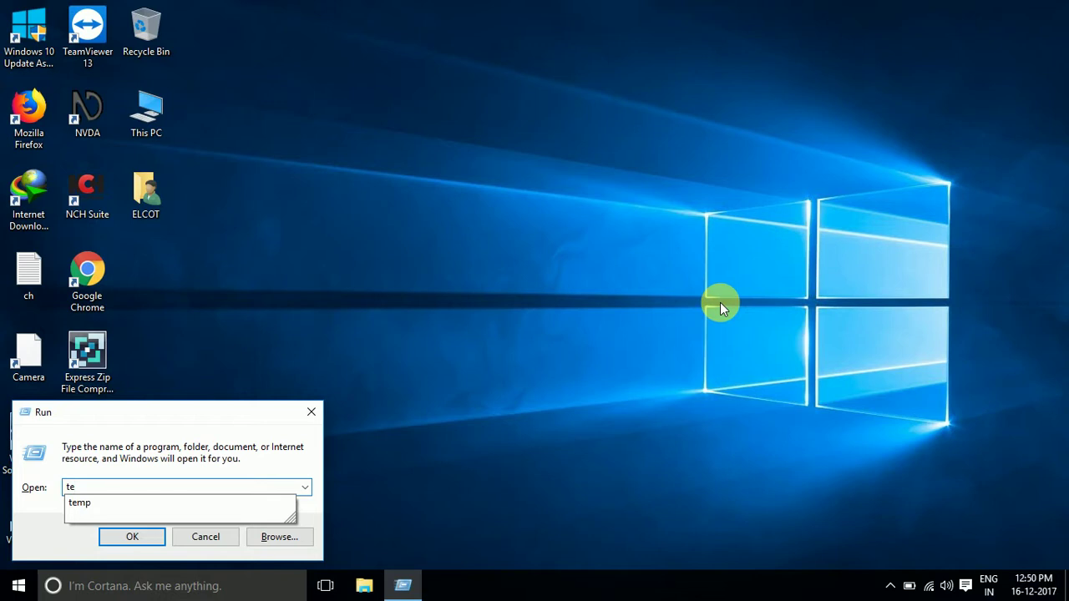
pyautogui.press('Down')
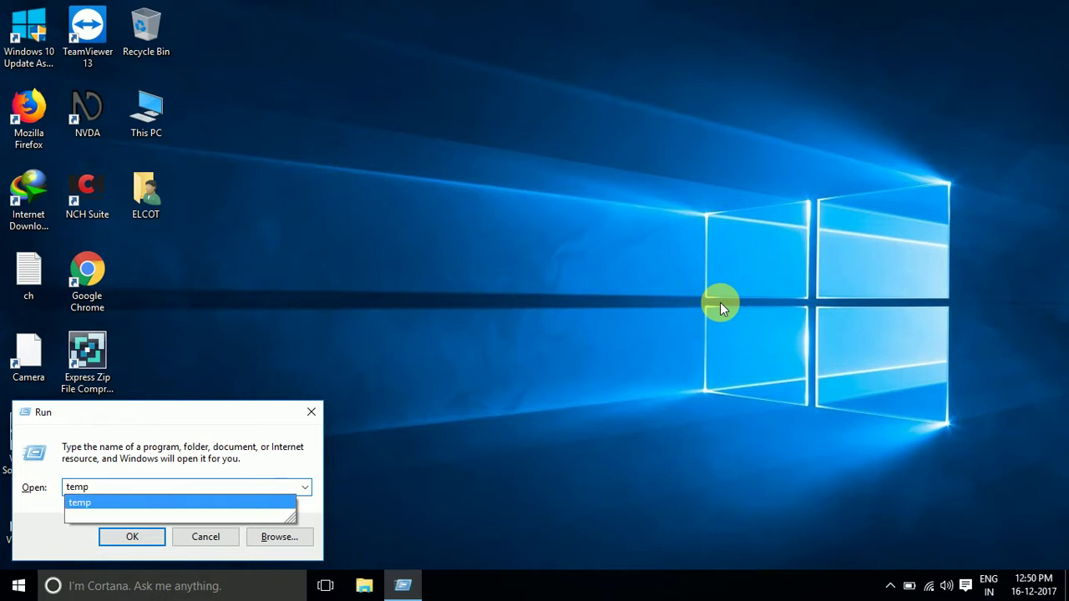
pyautogui.press('Return')
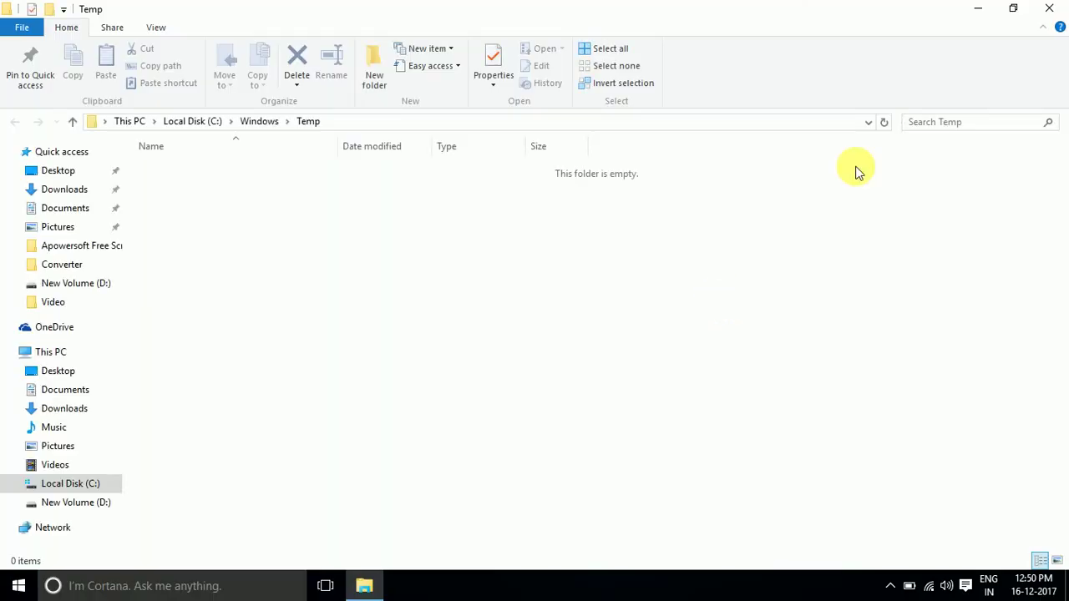
pyautogui.click(1048, 8)
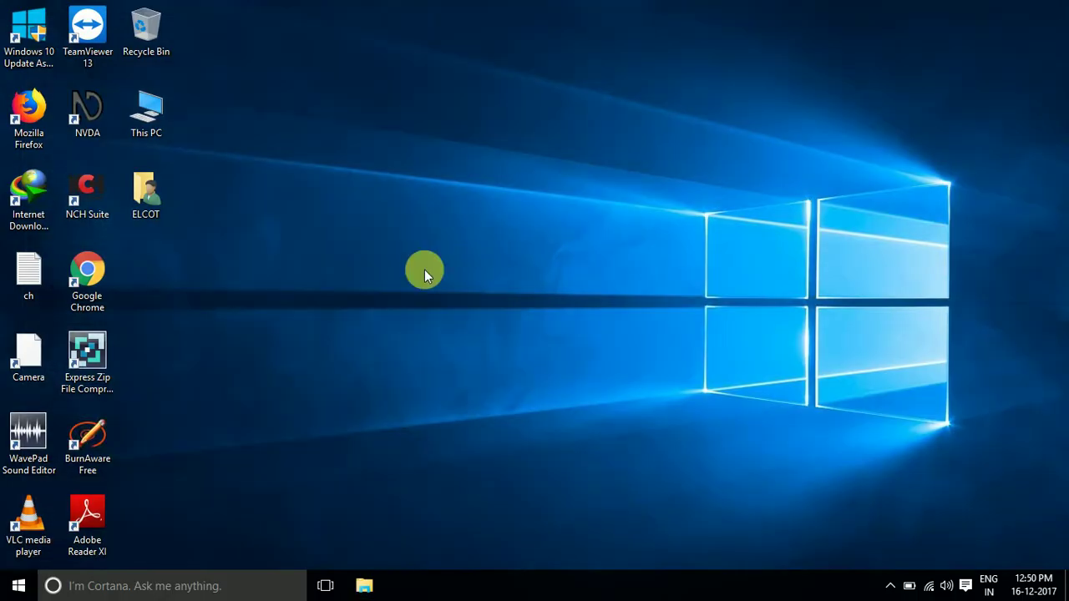
# - Run the command %temp% to check what remains in the user's Temp folder, and close the folder window
pyautogui.press('super+r')
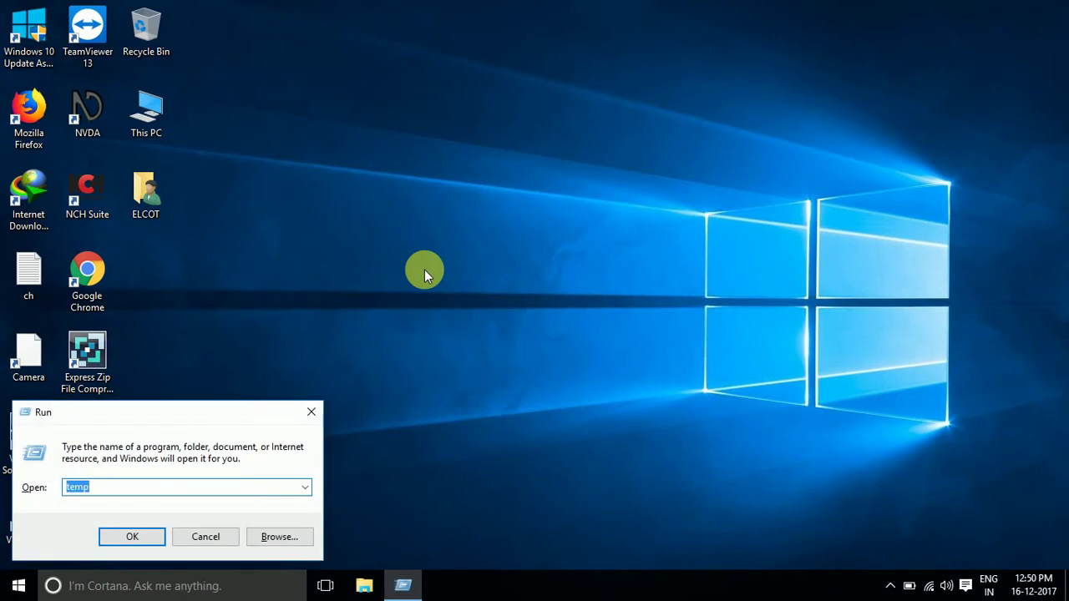
pyautogui.press('super')
pyautogui.write('%')
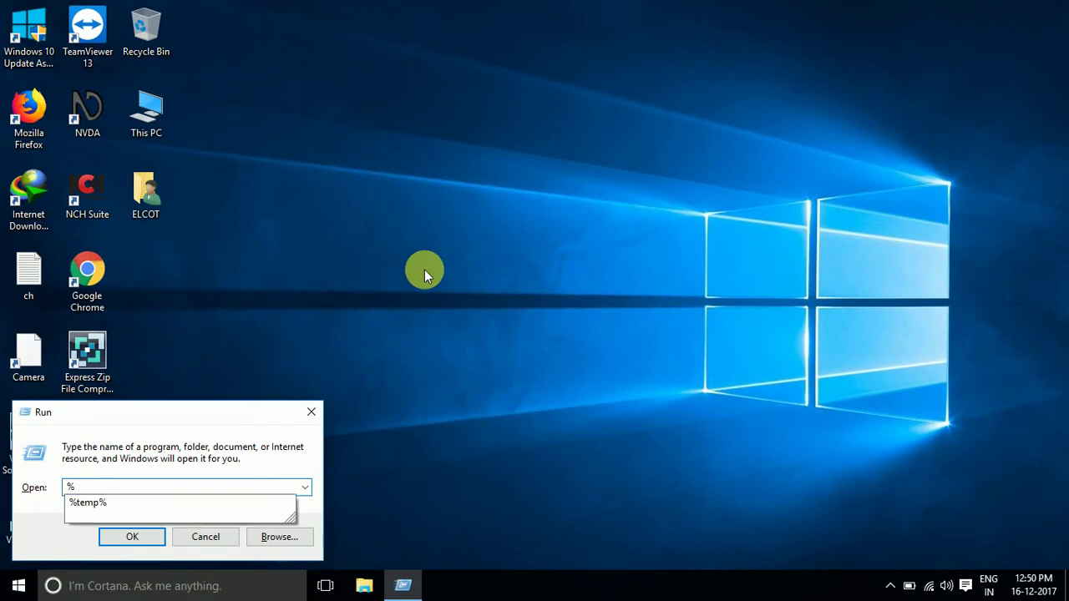
pyautogui.write('temp%')
pyautogui.press('Return')
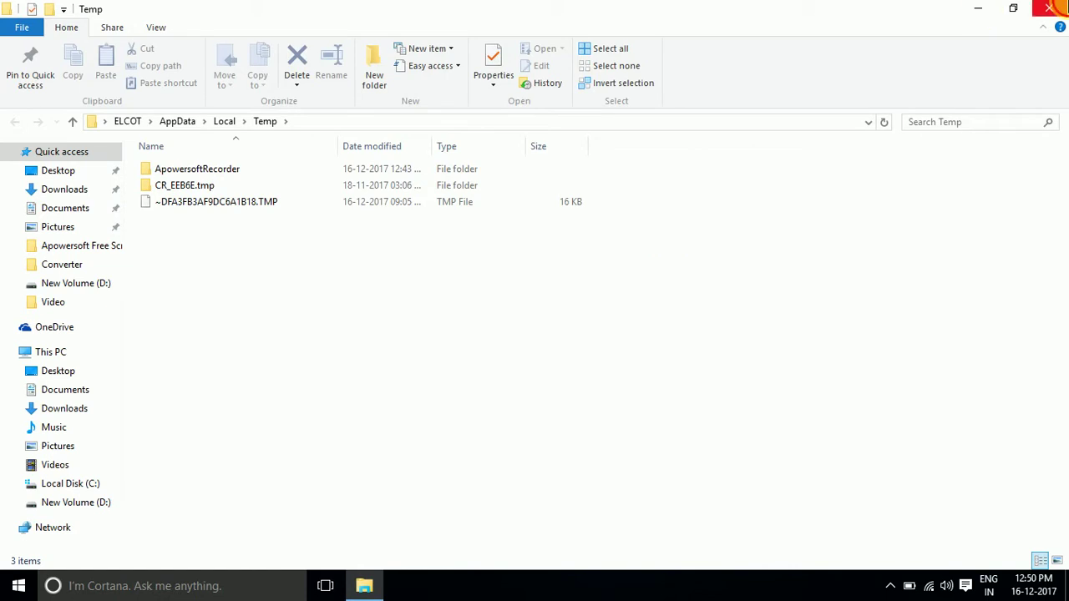
pyautogui.click(1049, 8)
# - Refresh the desktop four times
pyautogui.rightClick(571, 146)
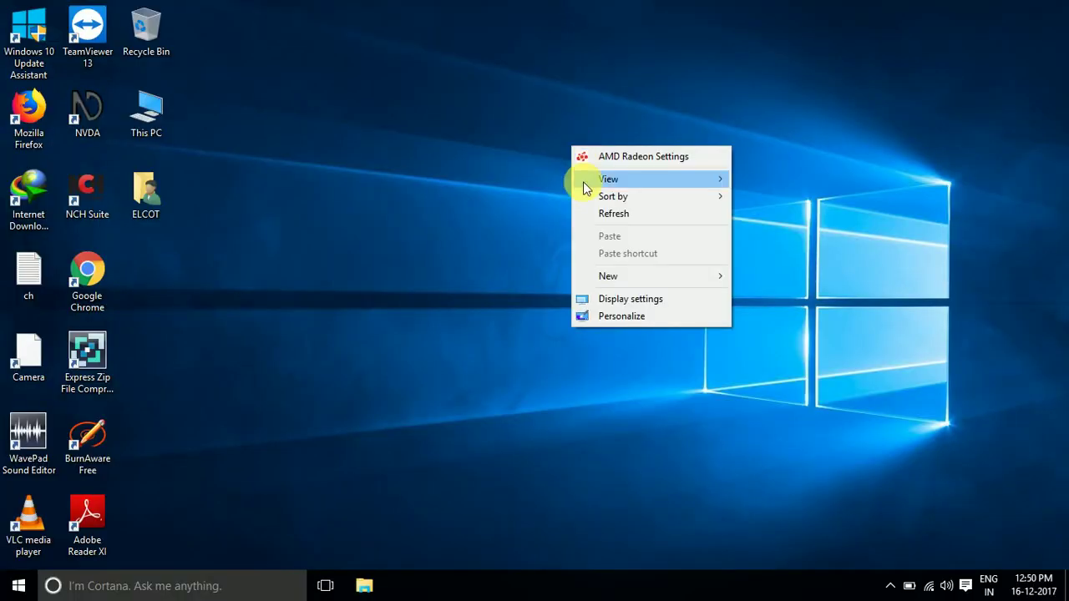
pyautogui.click(602, 212)
pyautogui.rightClick(602, 208)
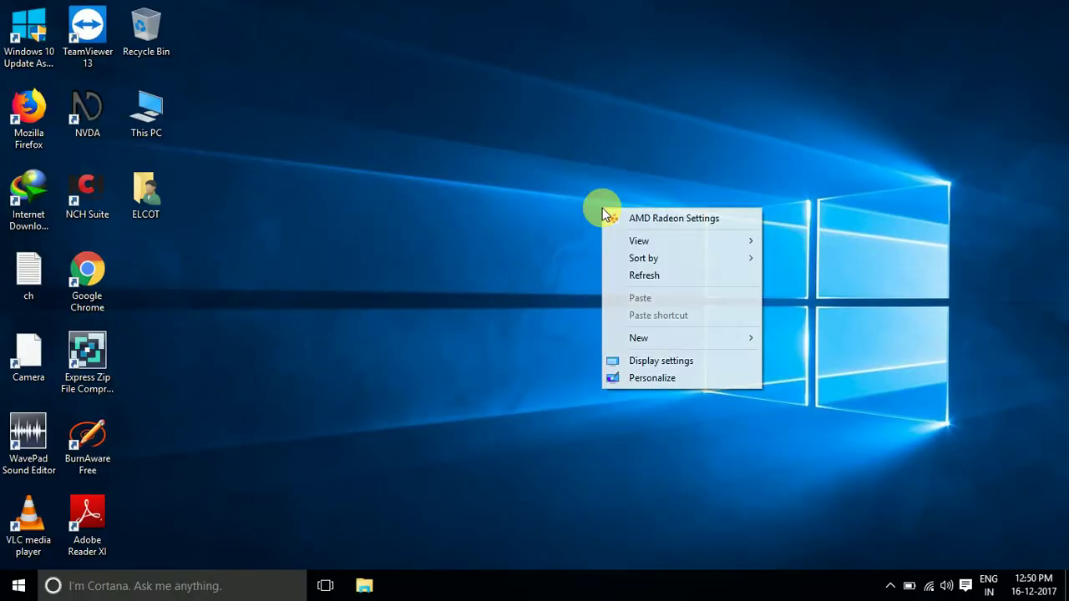
pyautogui.click(653, 280)
pyautogui.rightClick(653, 279)
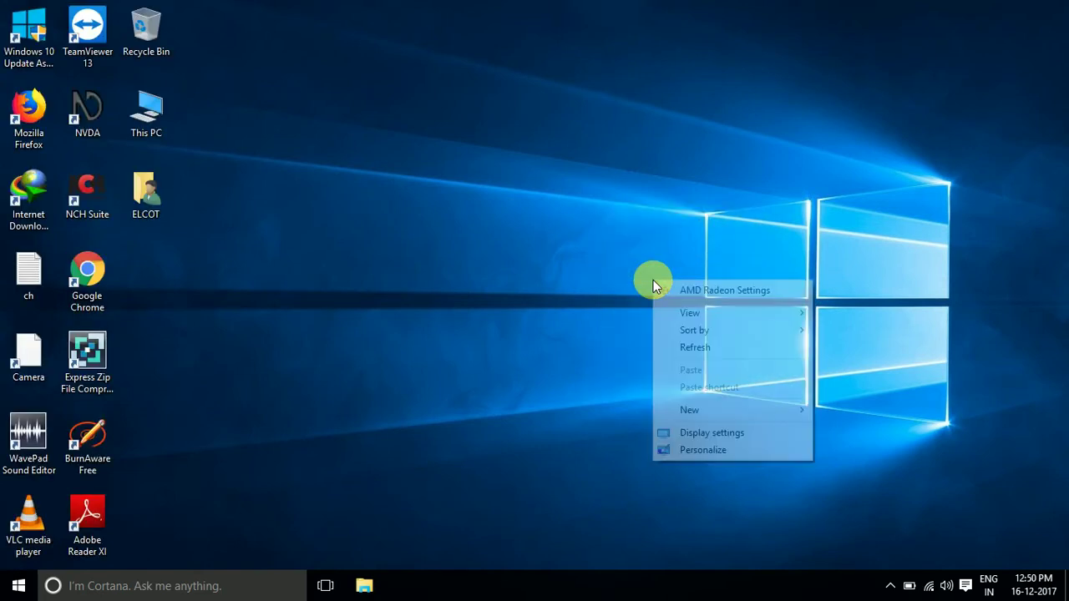
pyautogui.click(690, 345)
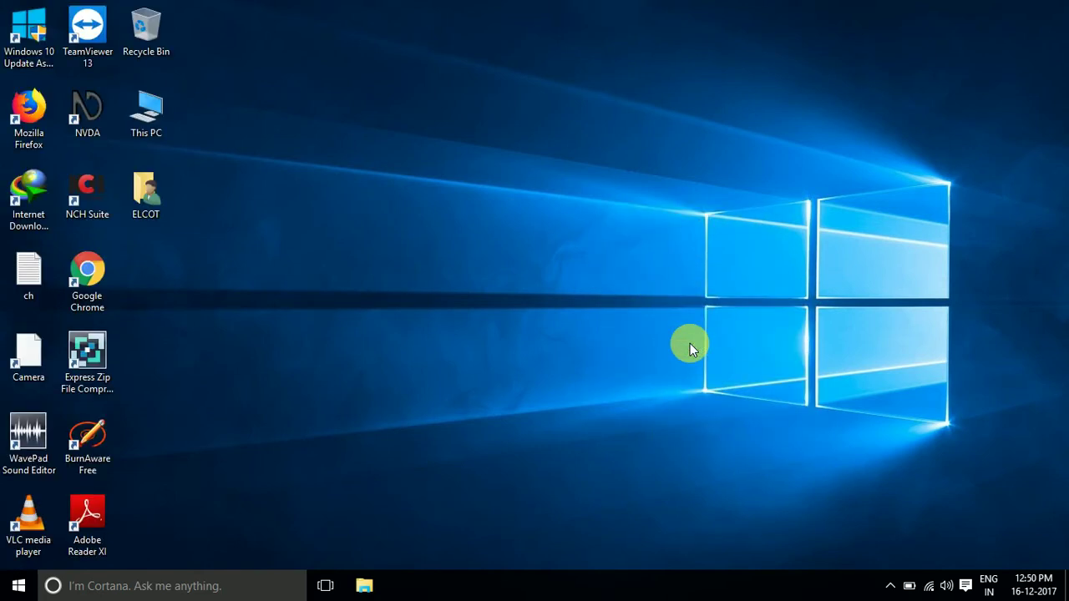
pyautogui.rightClick(526, 142)
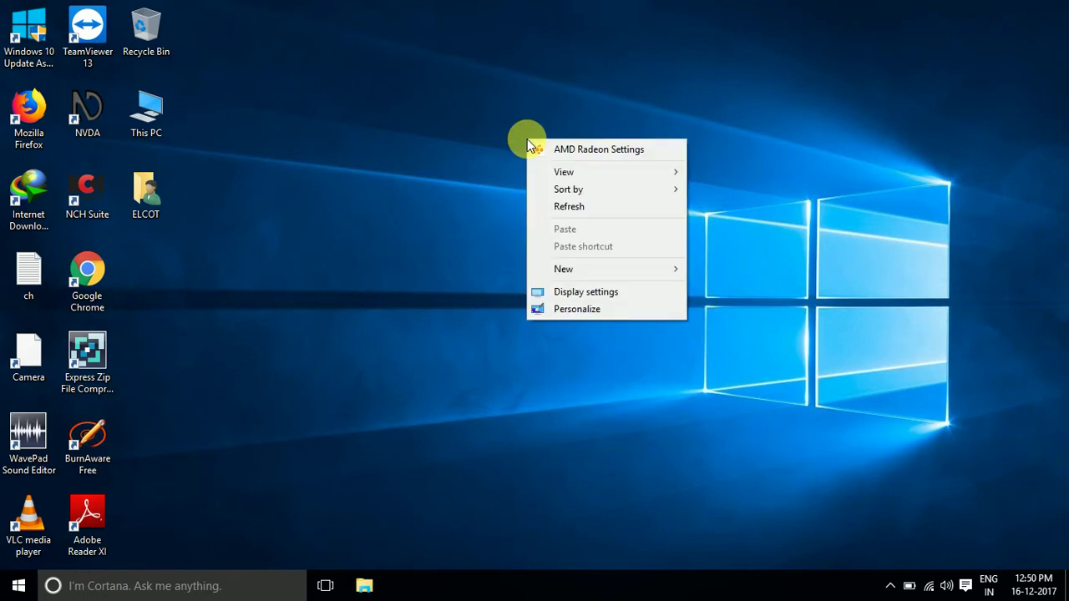
pyautogui.click(567, 207)
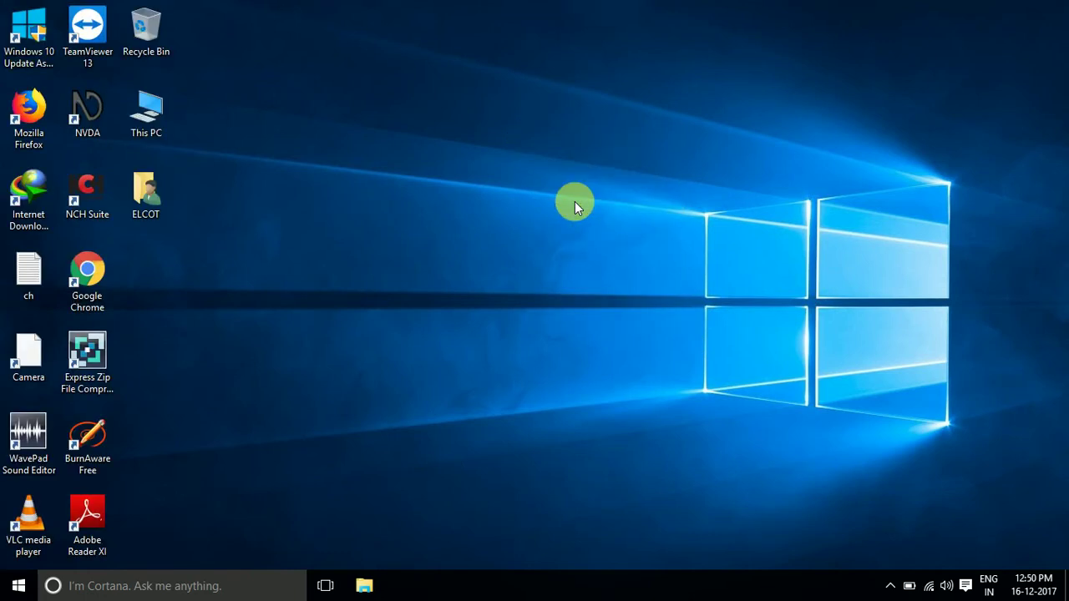